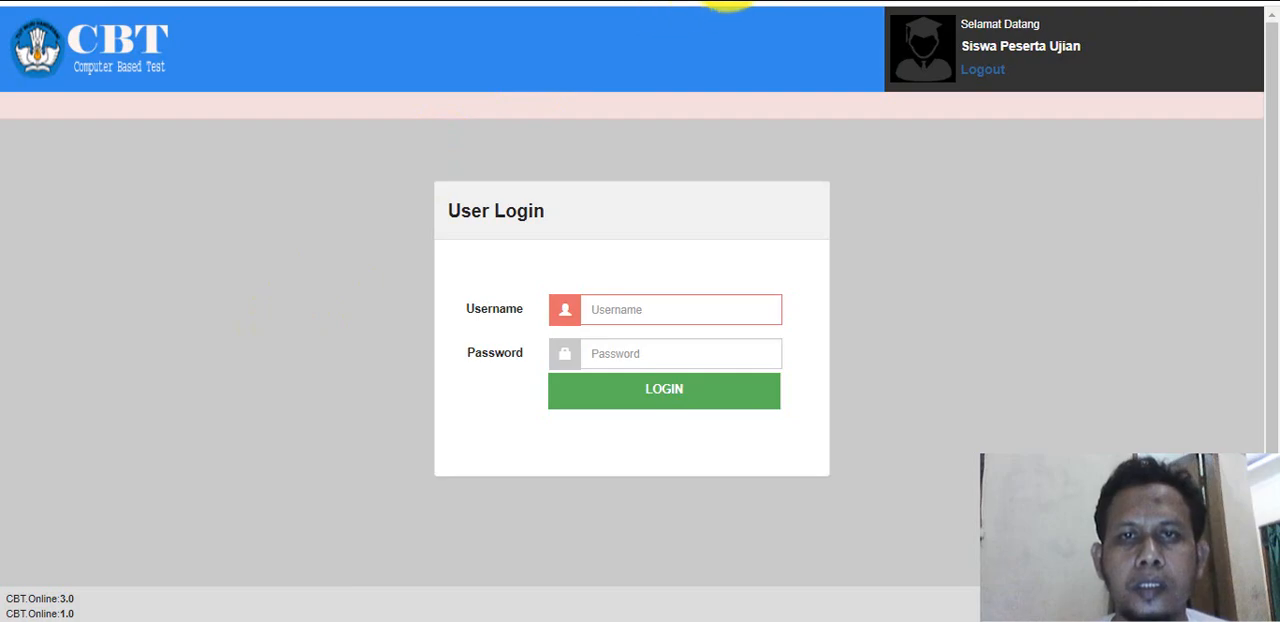
Switch from the student login page past the CBT admin login to cPanel and open the File Manager.
left_click(726, 0)
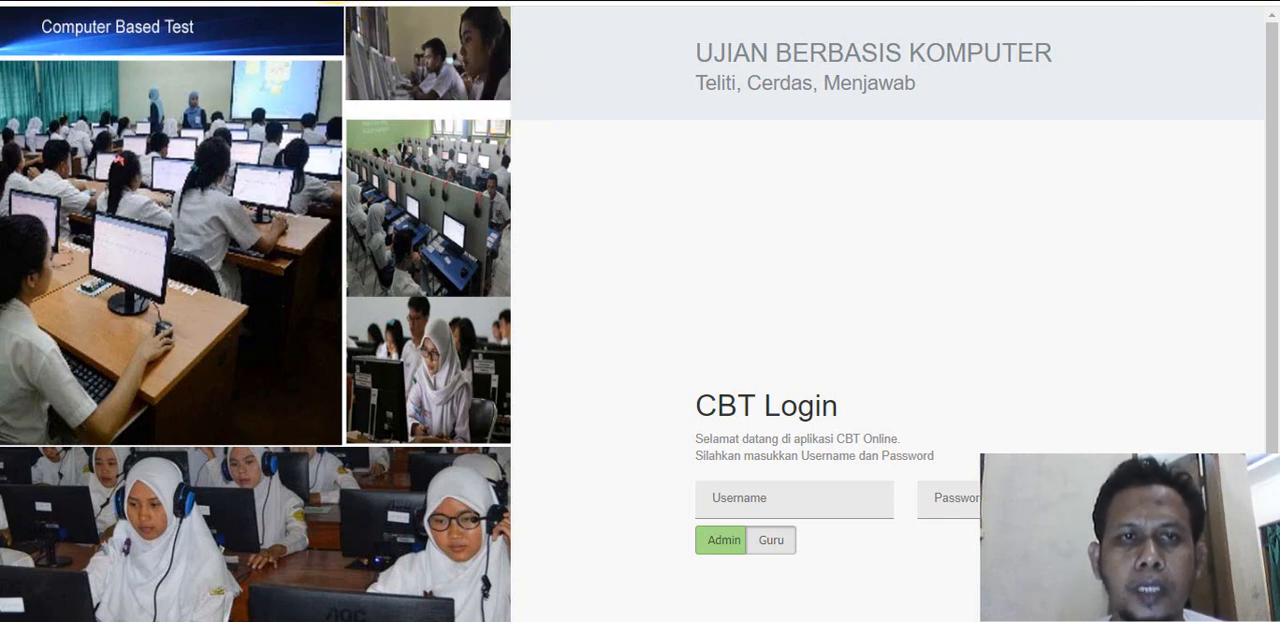
left_click(338, 1)
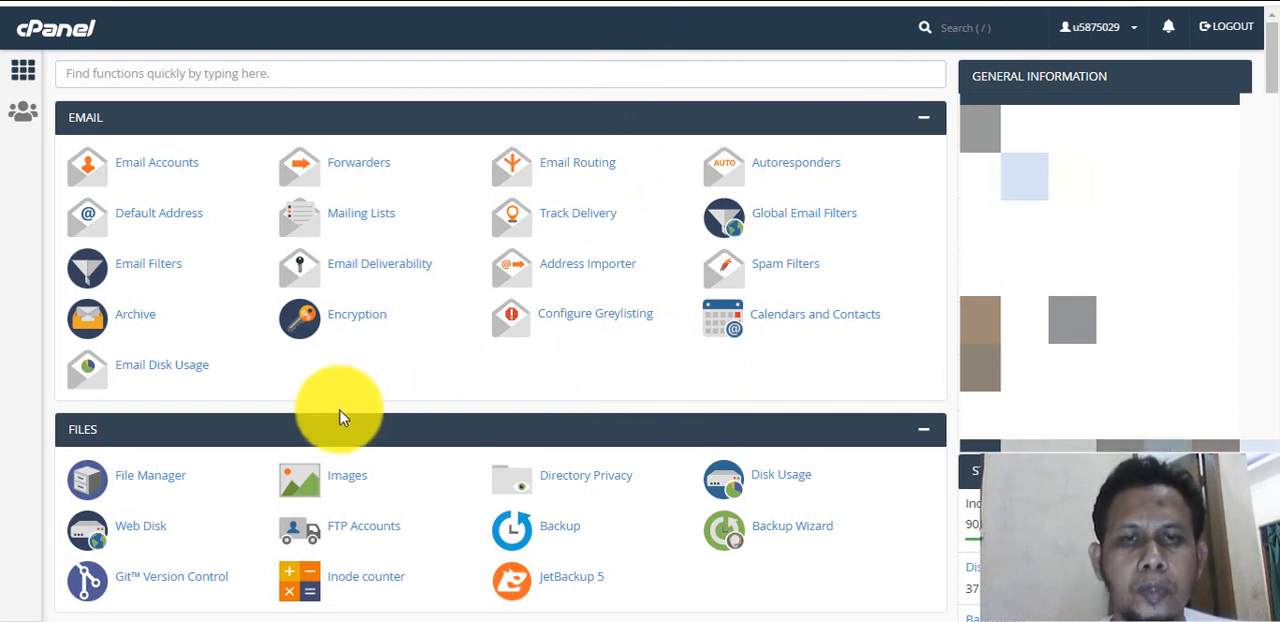
left_click(150, 478)
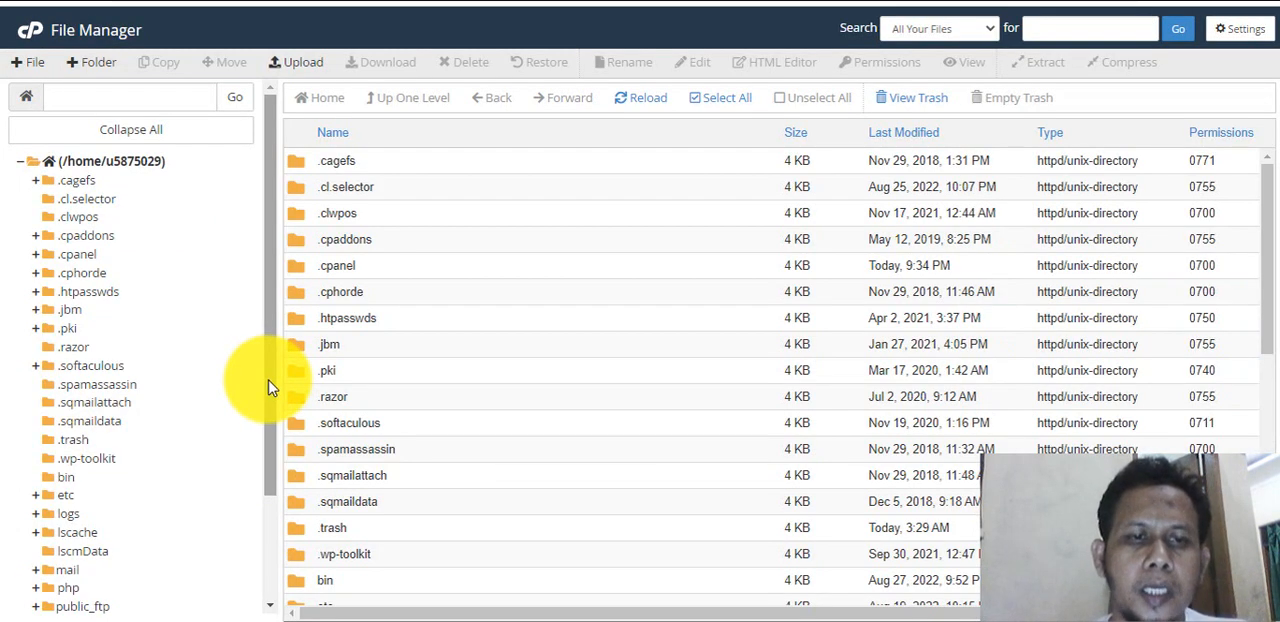
Open the cbt folder inside public_html.
left_click_drag(268, 387, 270, 455)
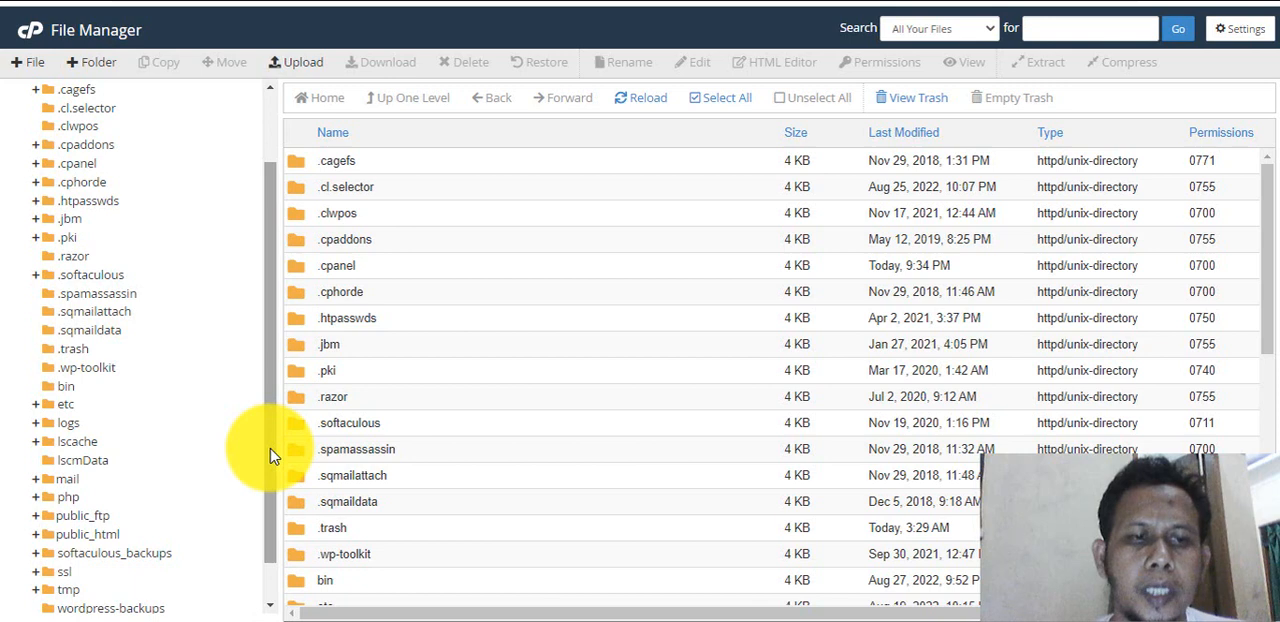
left_click(97, 537)
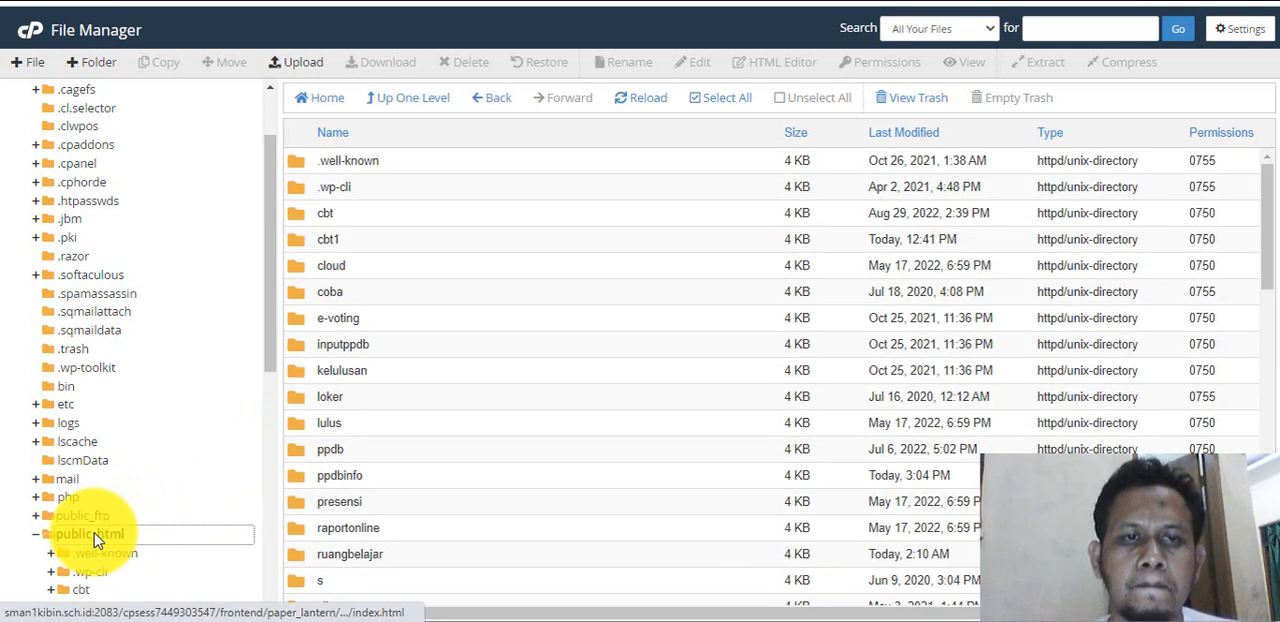
double_click(295, 221)
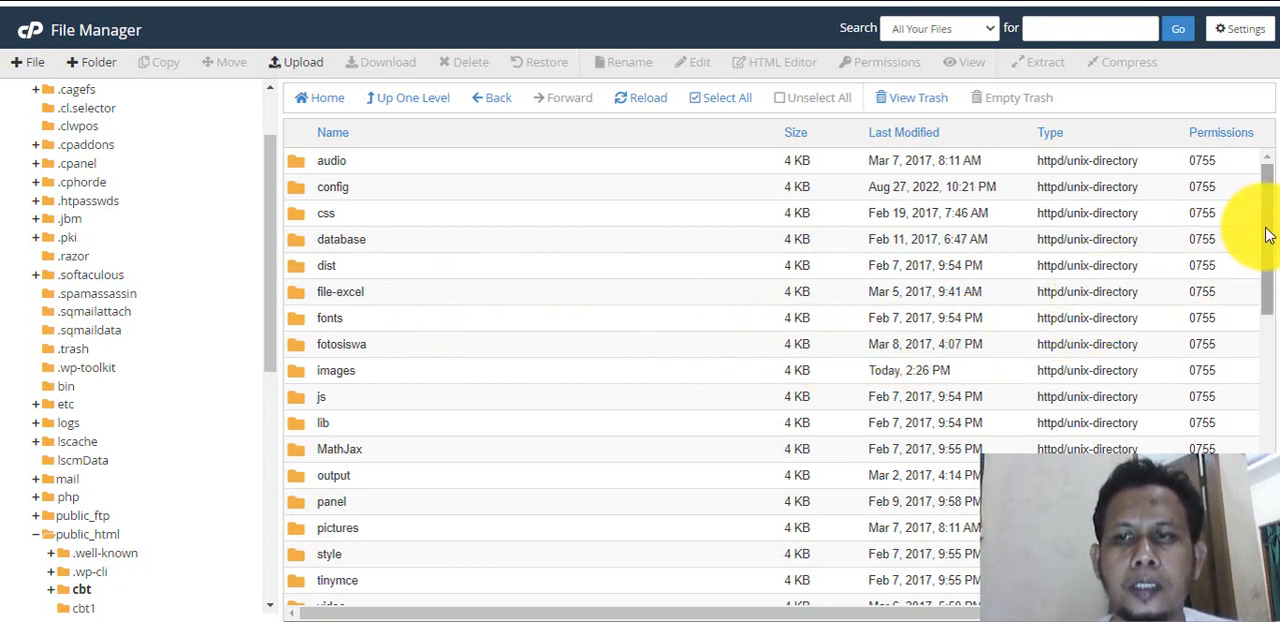
Select the .htaccess file in the cbt folder and open it for editing.
left_click_drag(1267, 230, 1262, 330)
left_click(749, 418)
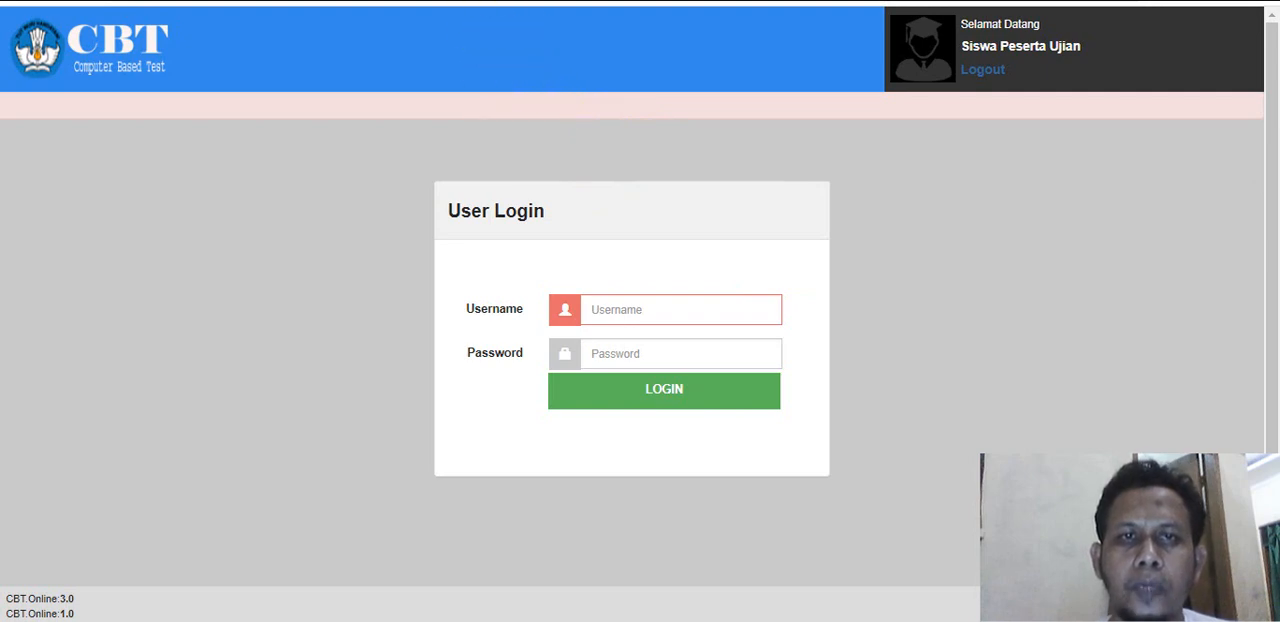
left_click(428, 2)
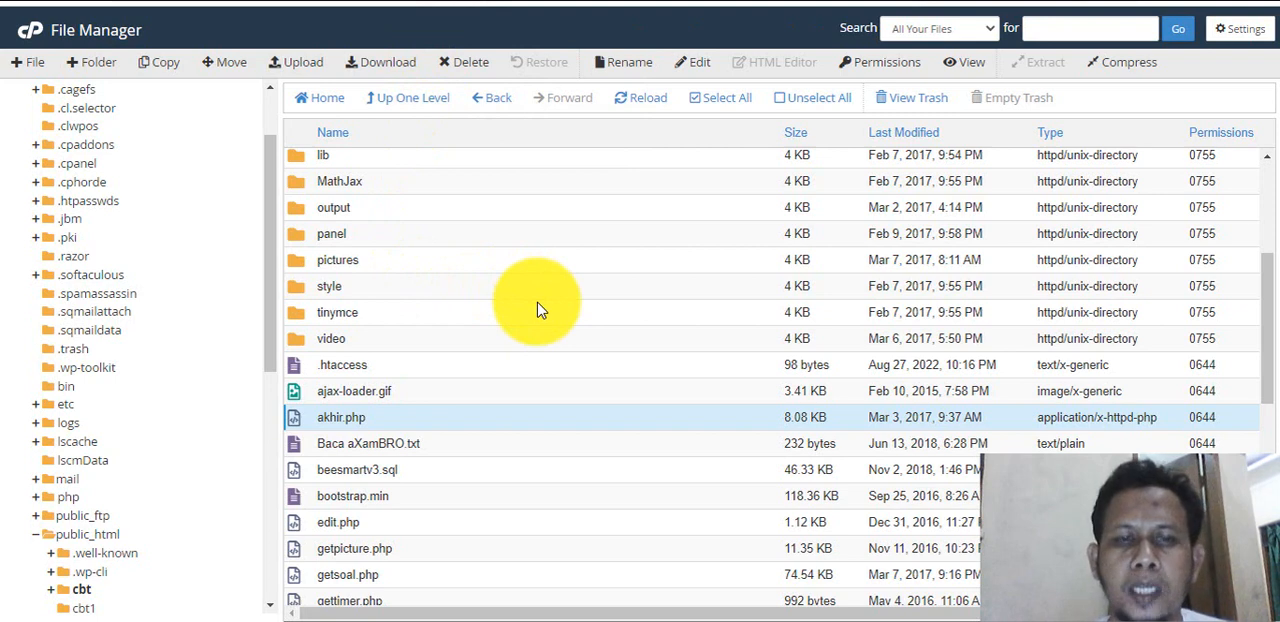
left_click(590, 436)
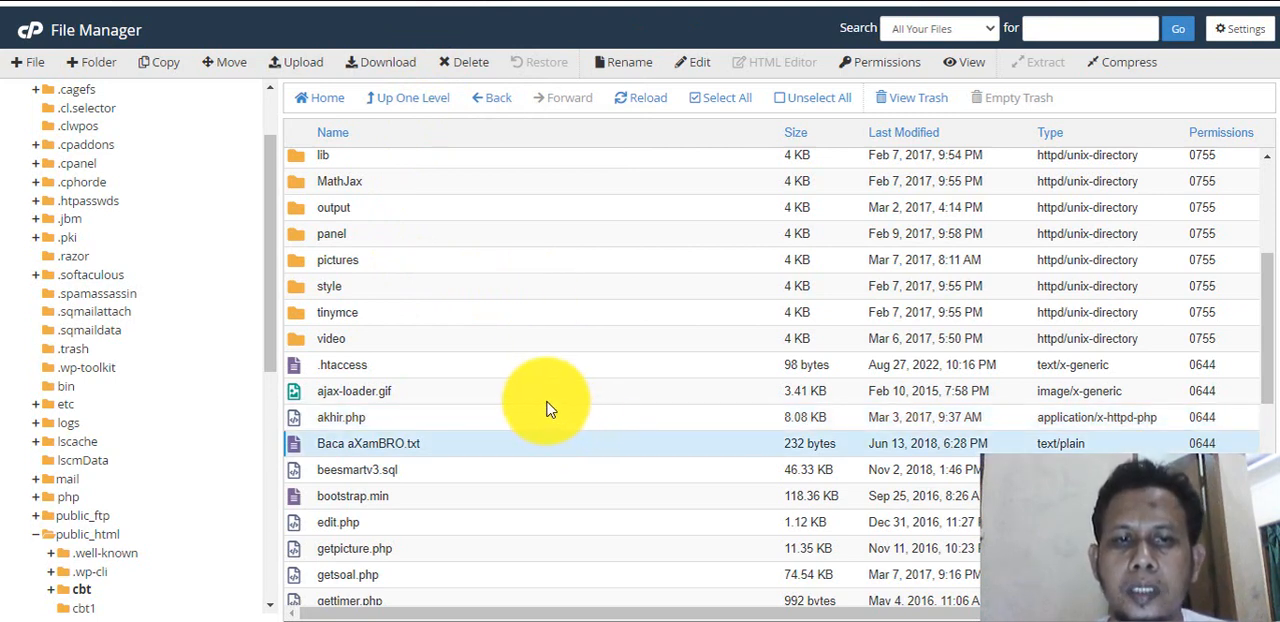
left_click(472, 368)
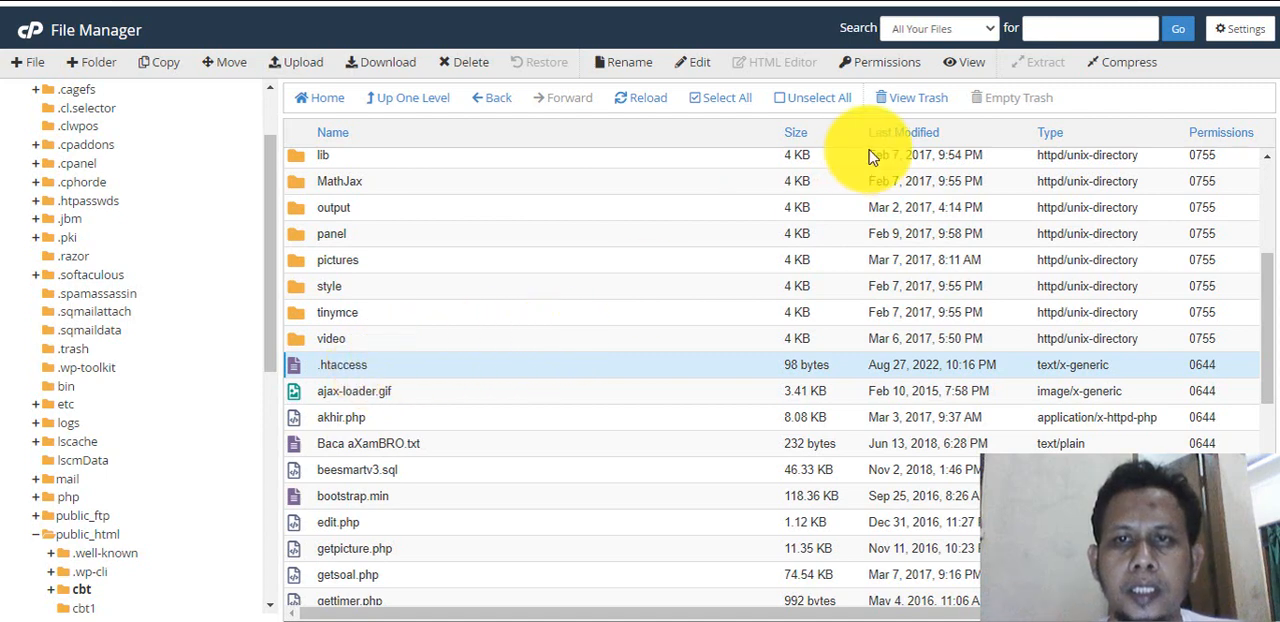
left_click(699, 64)
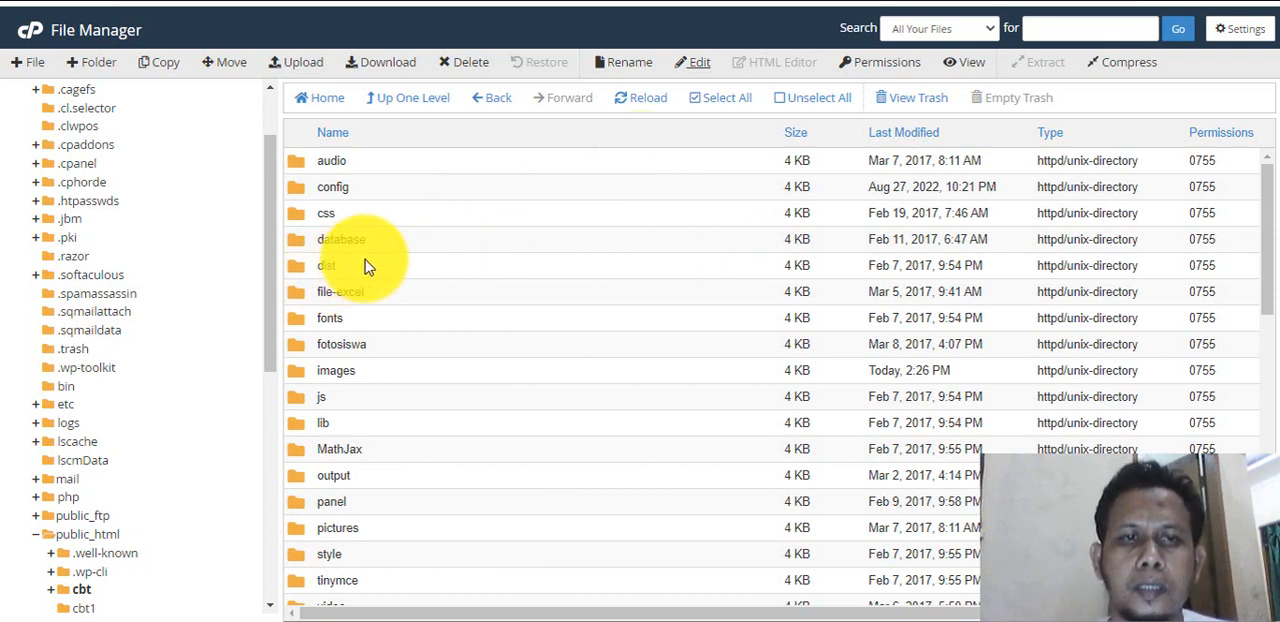
Switch to the CBT admin dashboard and view the Identitas Sekolah and Manajemen User pages under the school data.
left_click(655, 1)
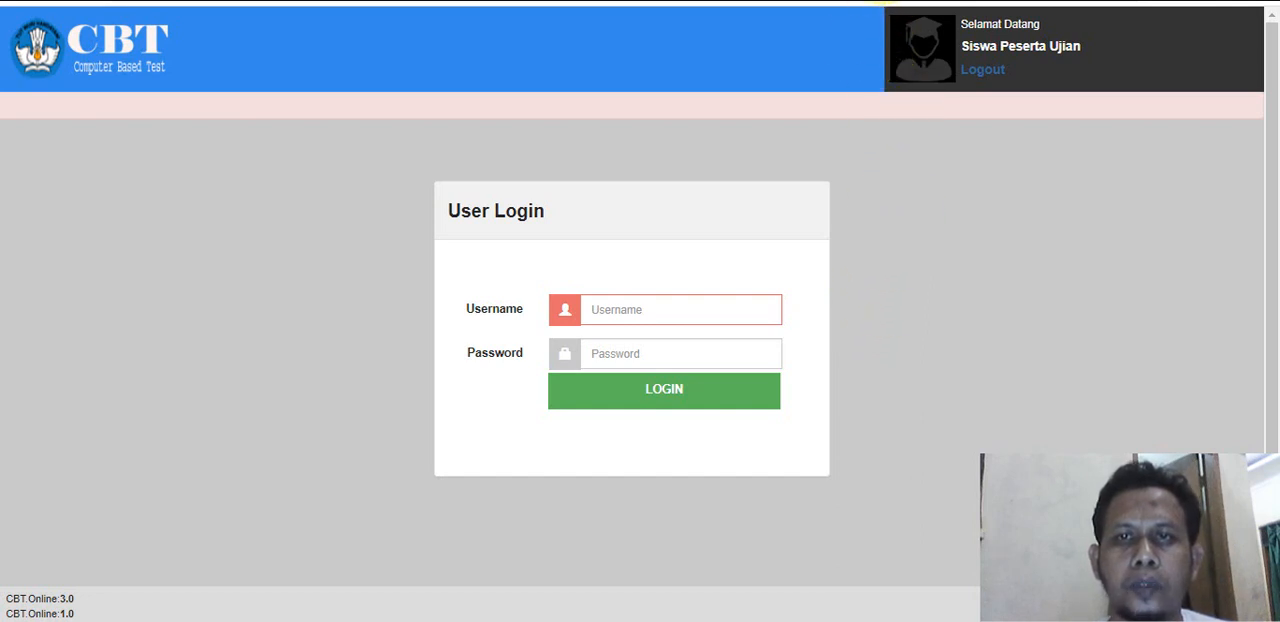
left_click(842, 1)
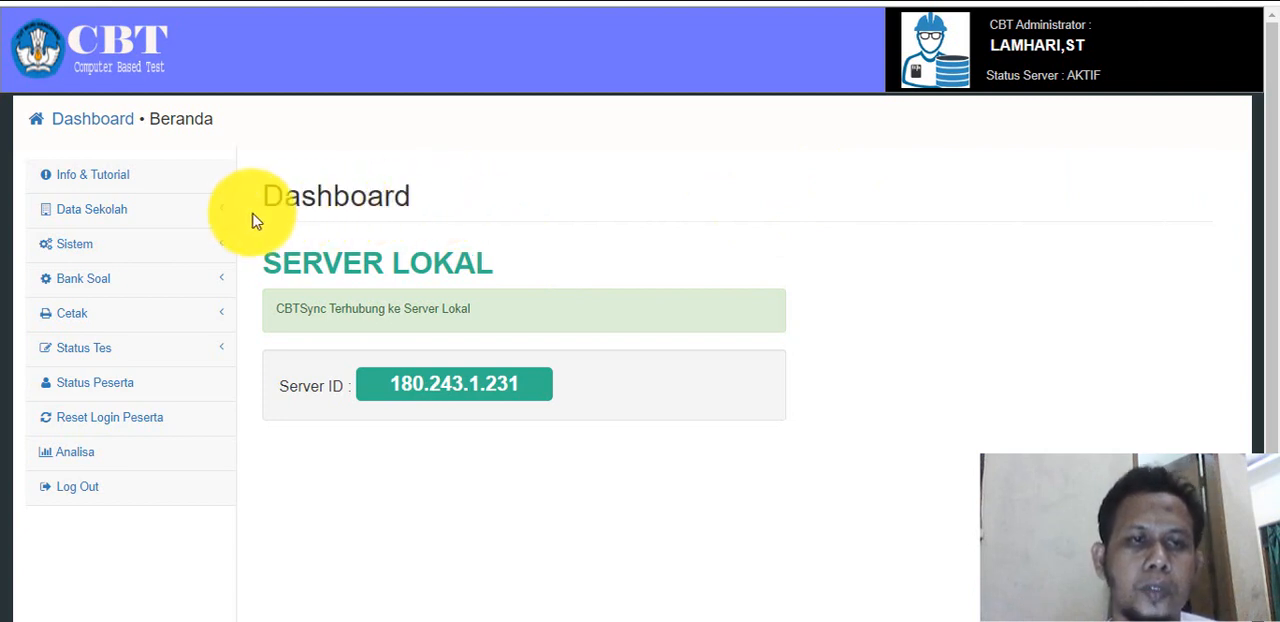
left_click(185, 211)
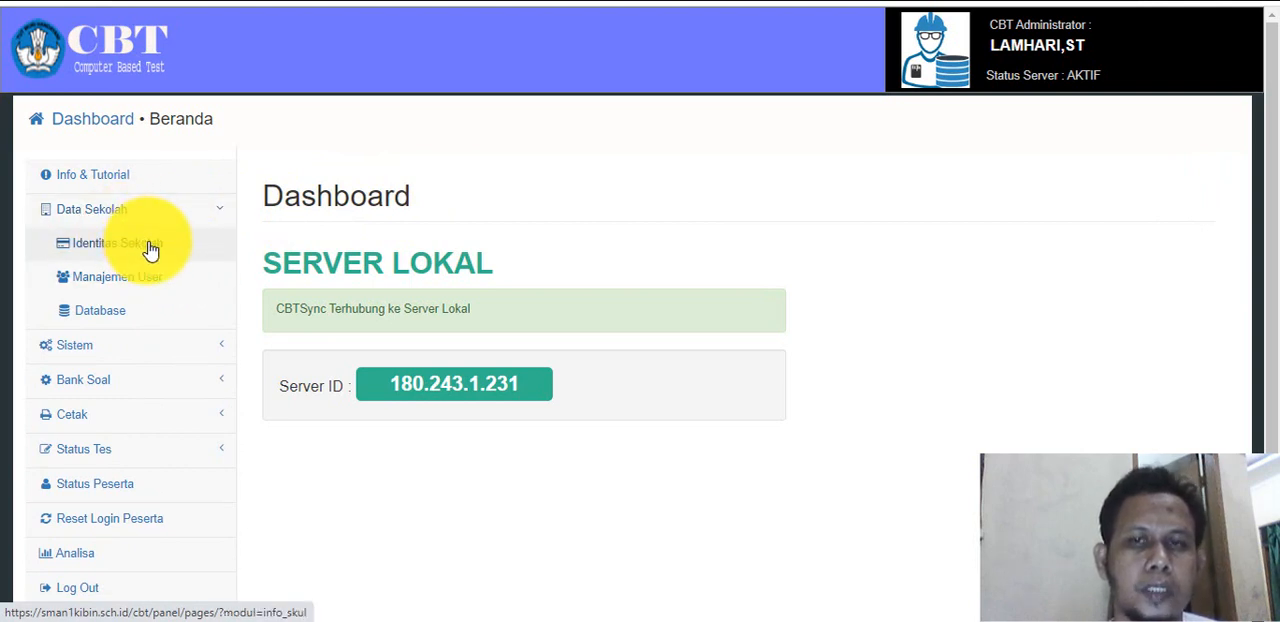
left_click(150, 247)
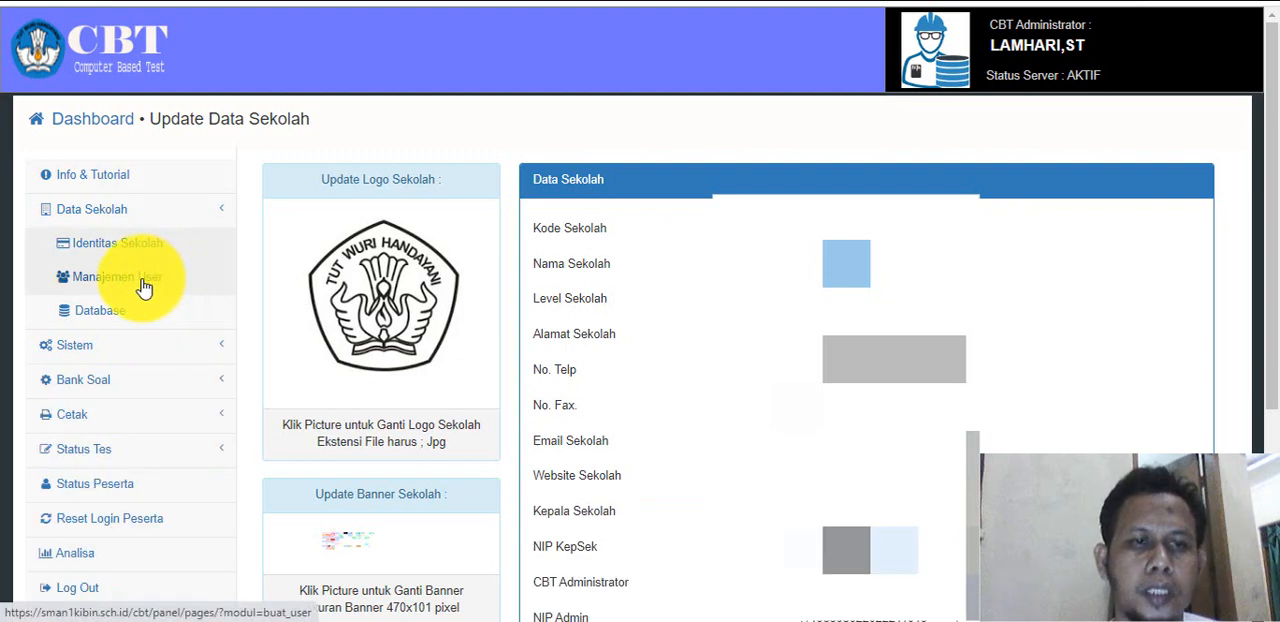
left_click(145, 287)
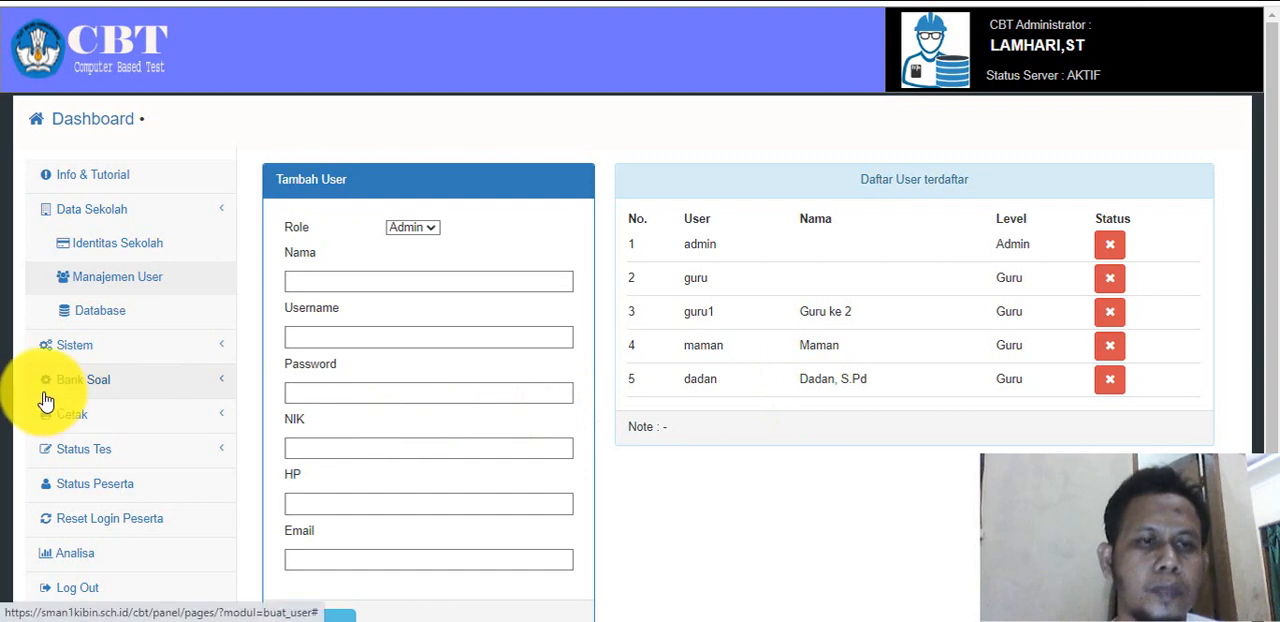
View the Daftar Kelas data and its add-class form, closing the form without adding a class.
left_click(102, 346)
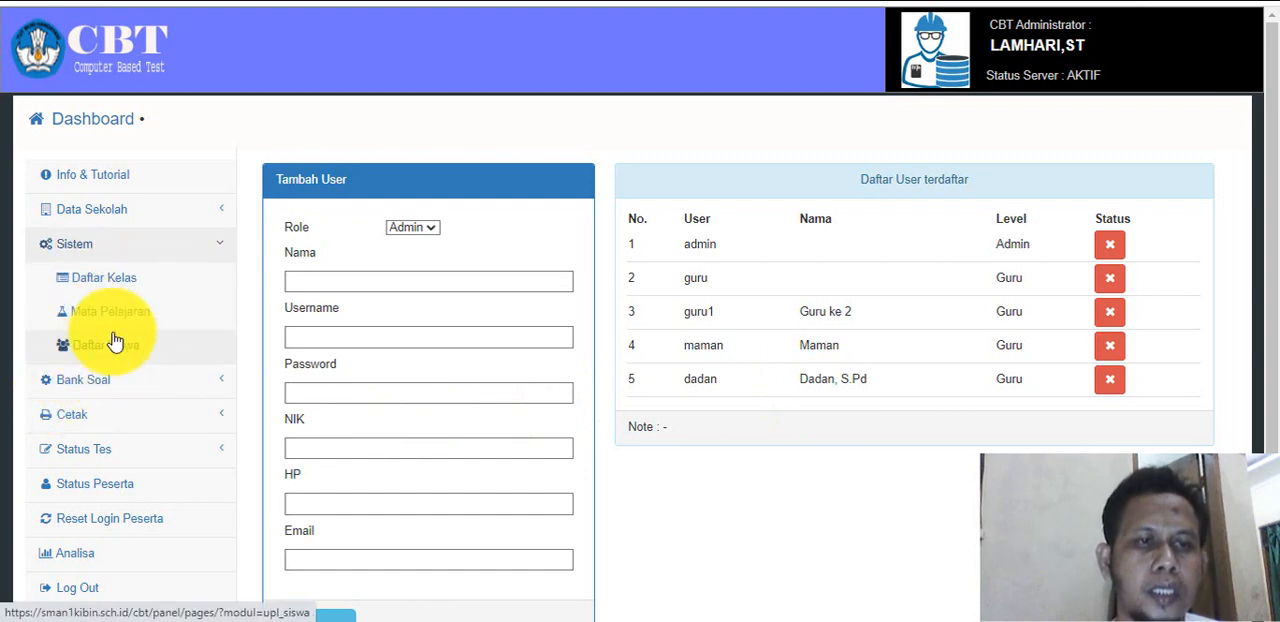
left_click(118, 283)
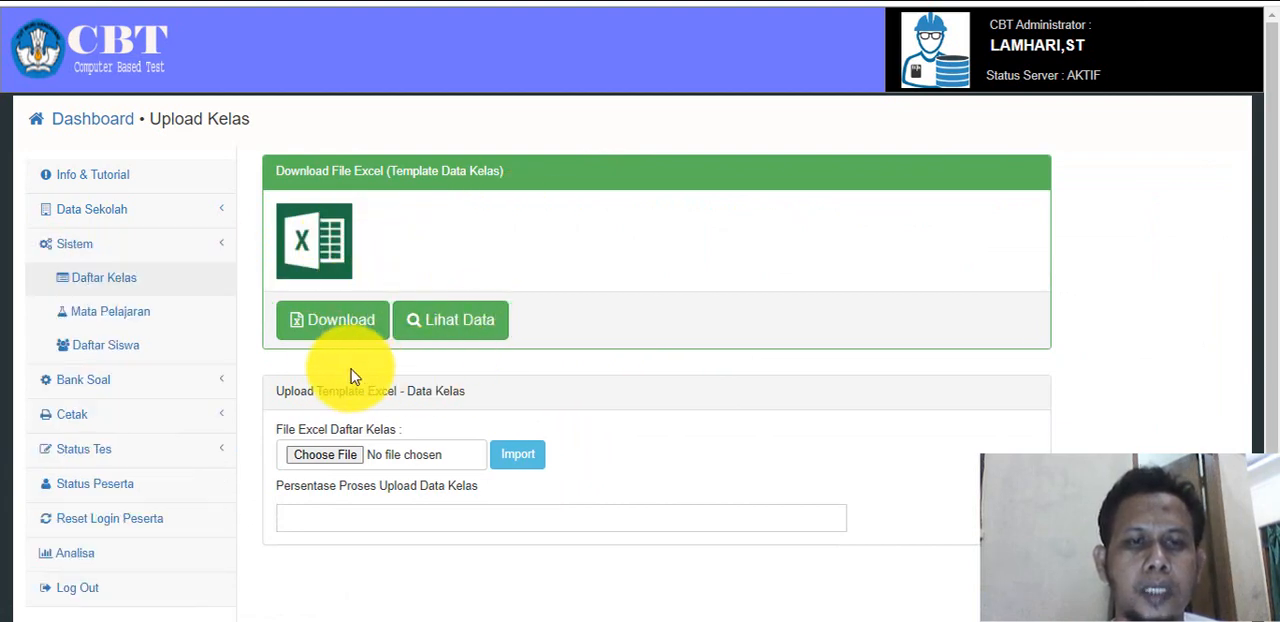
left_click(443, 340)
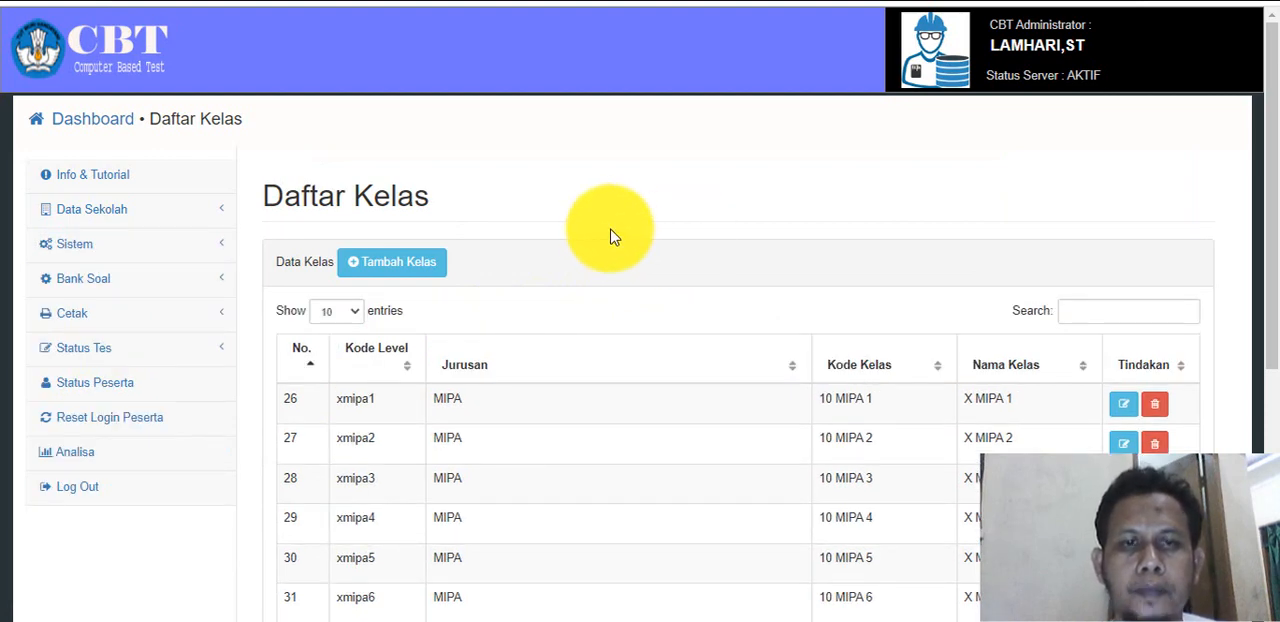
left_click(423, 271)
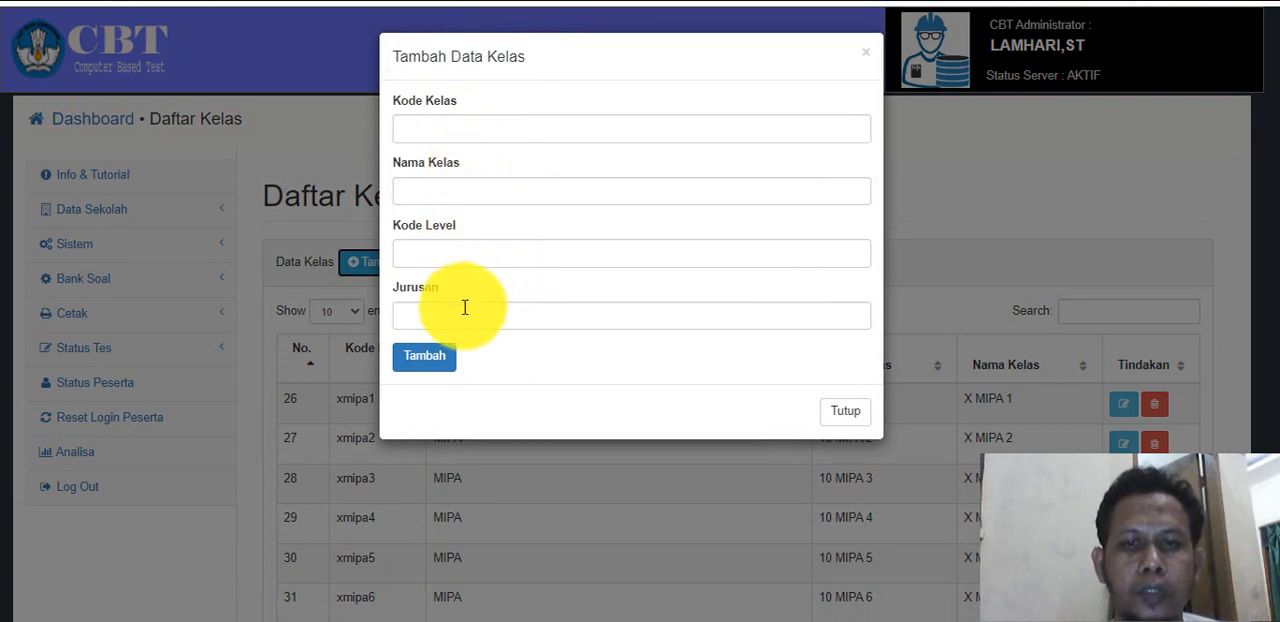
left_click(848, 414)
View the subject data in the Mata Pelajaran section of Sistem.
left_click(120, 246)
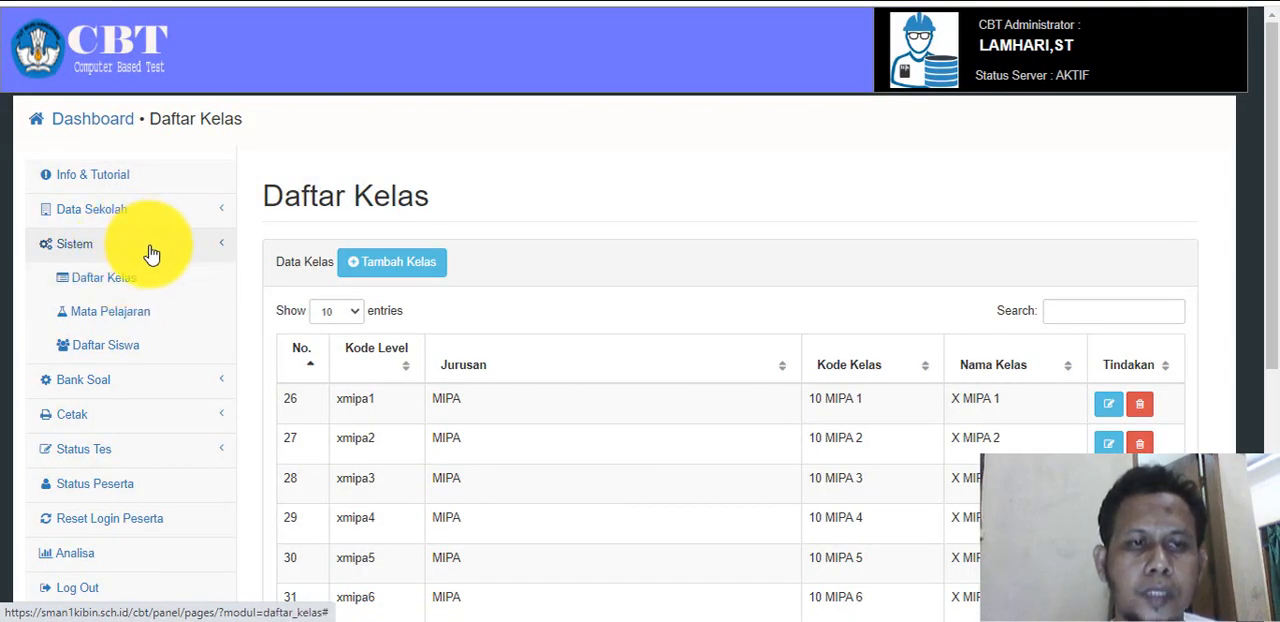
left_click(135, 316)
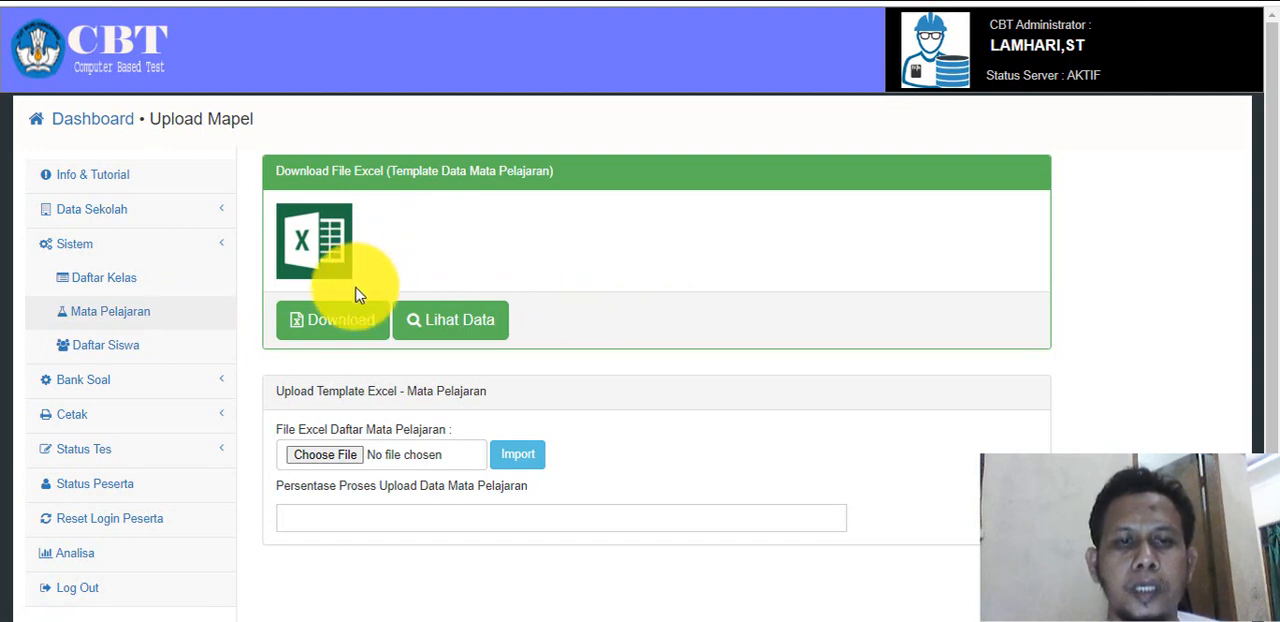
left_click(451, 327)
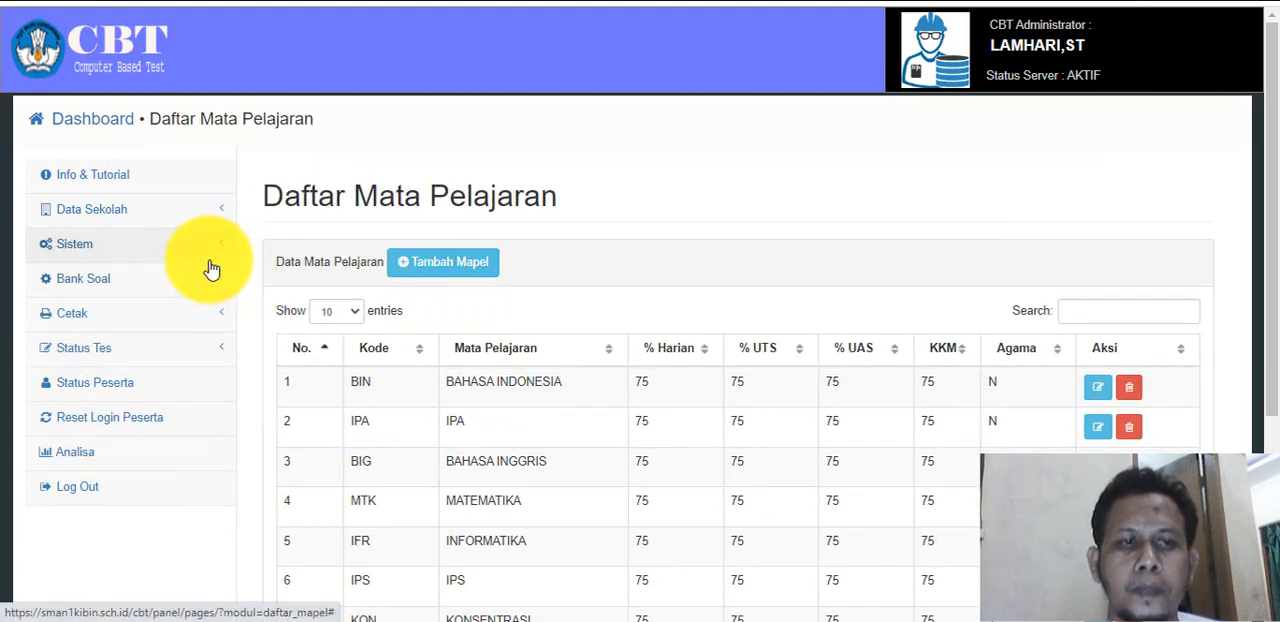
View the exam participant data in the Daftar Siswa section of Sistem.
left_click(160, 246)
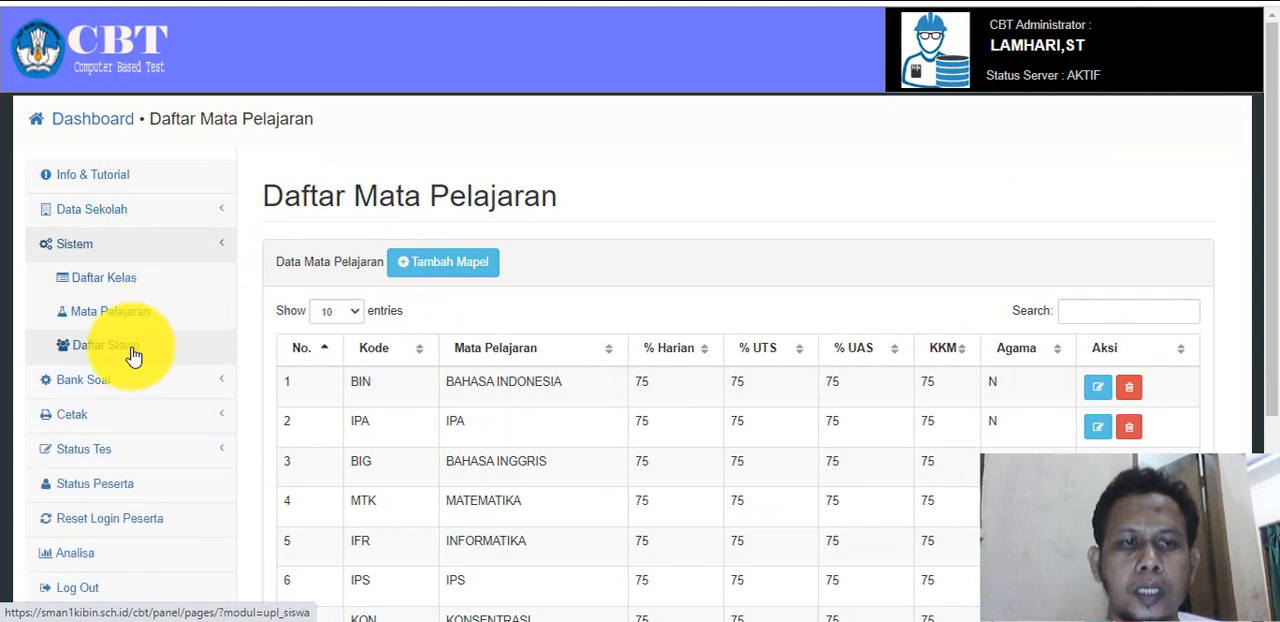
left_click(124, 350)
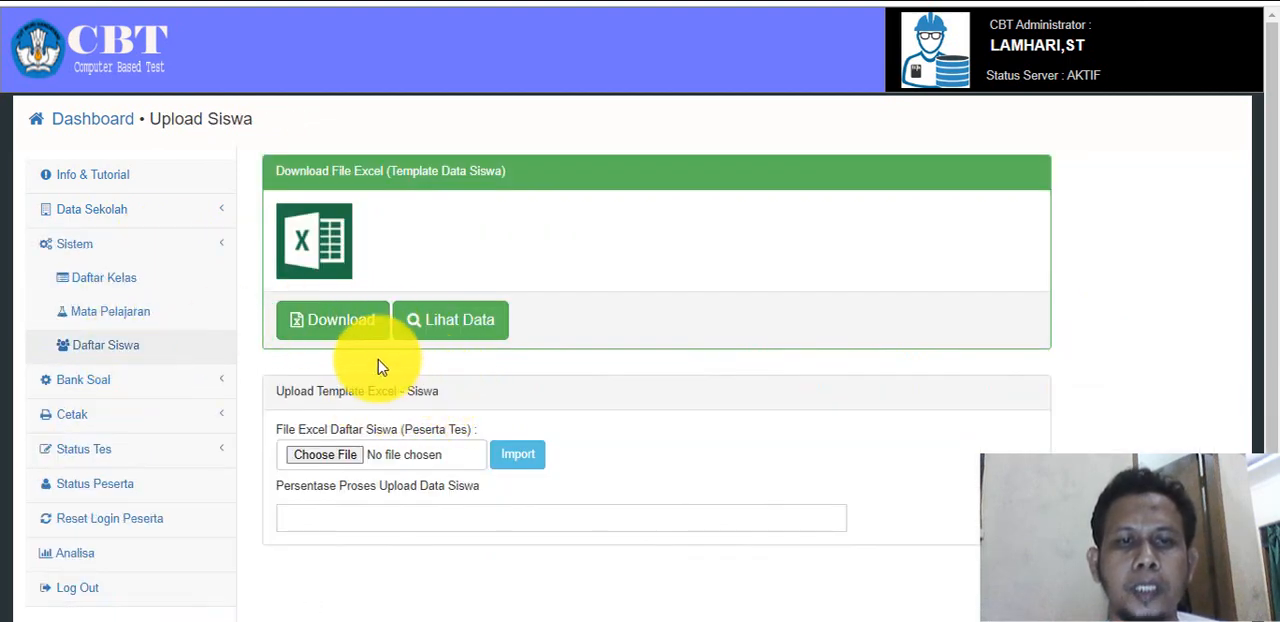
left_click(445, 322)
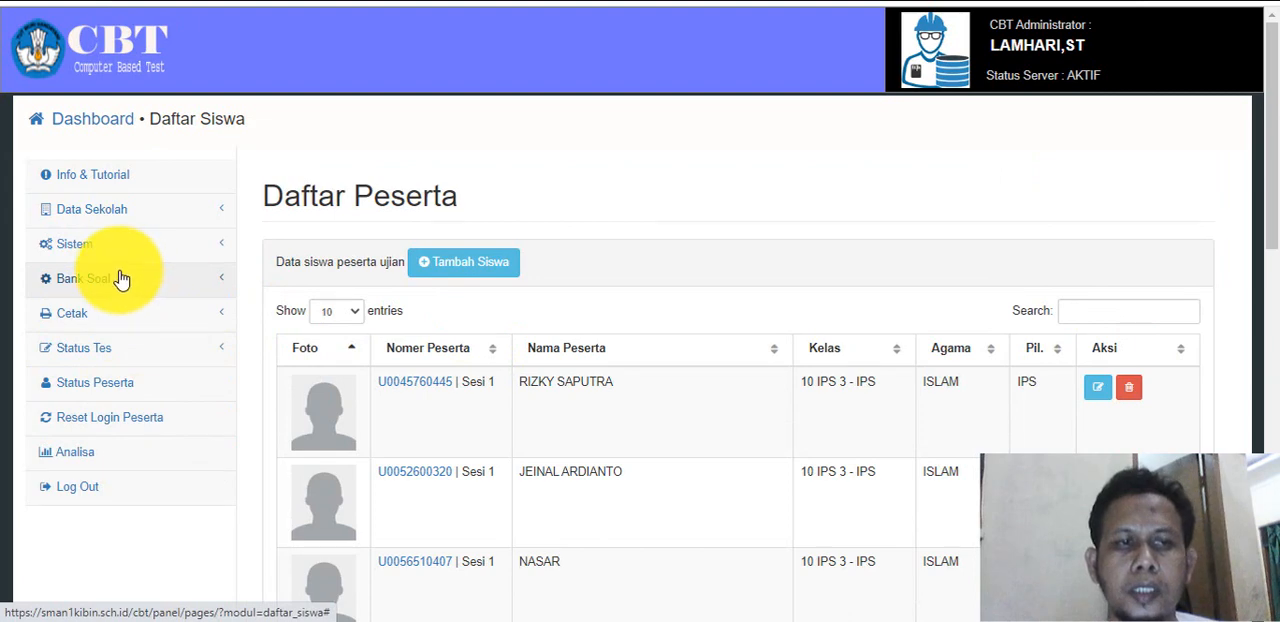
Open the Bank Soal page listing the question banks.
left_click(144, 248)
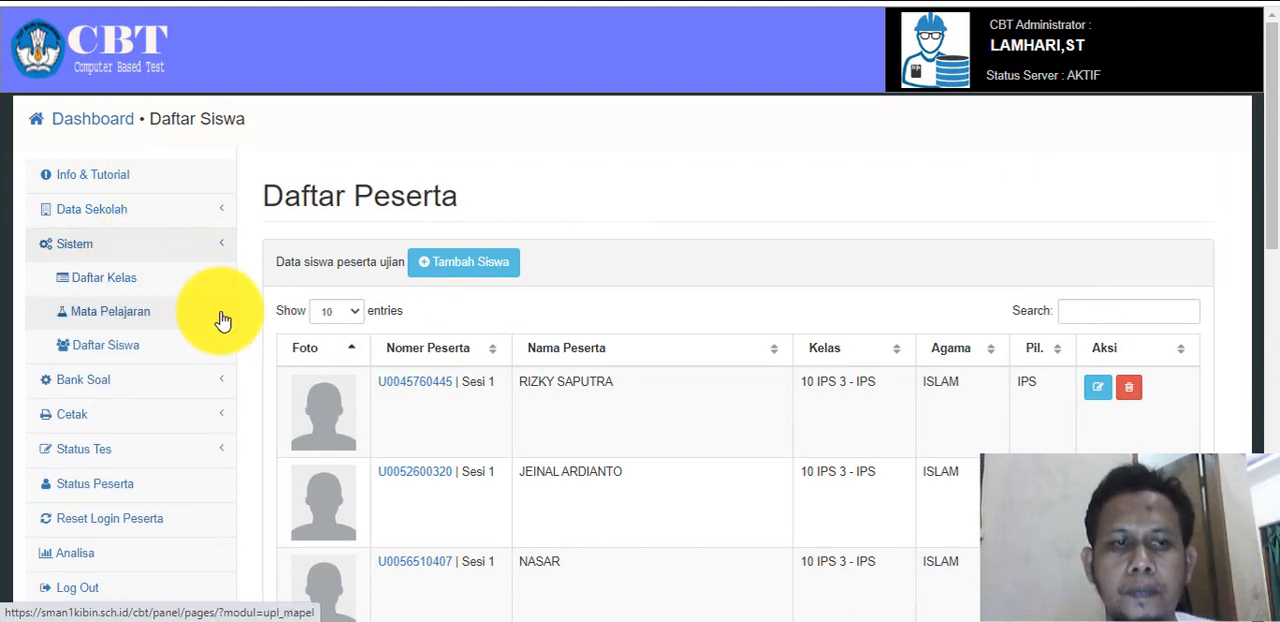
left_click(182, 386)
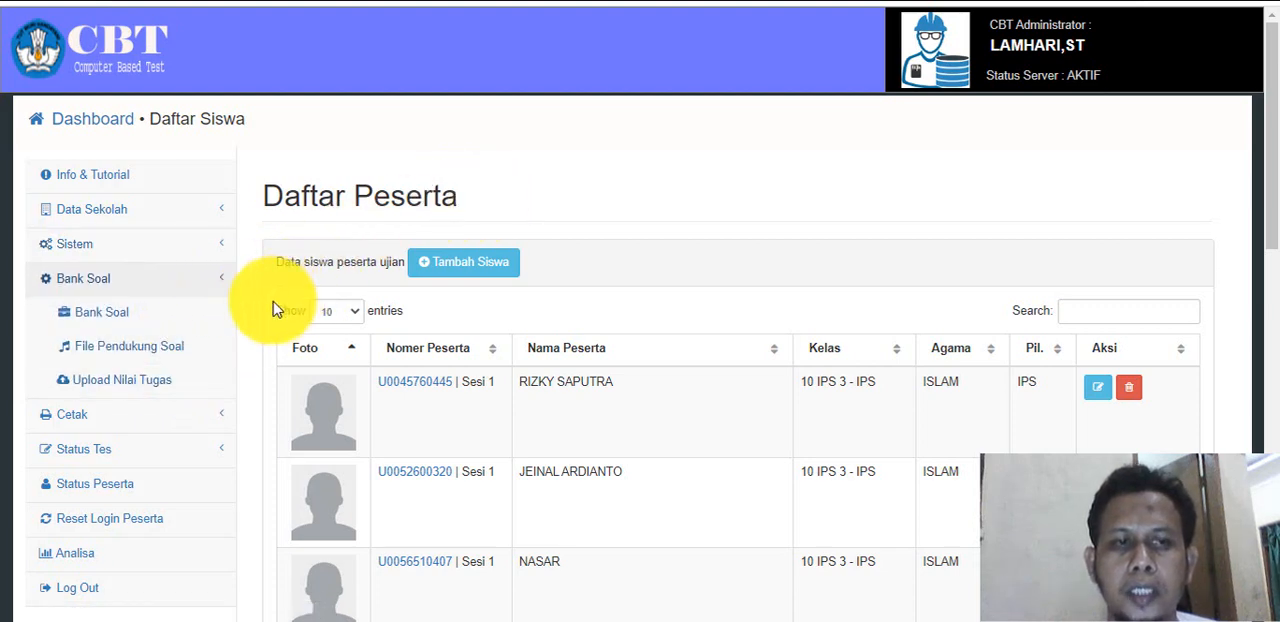
left_click(148, 320)
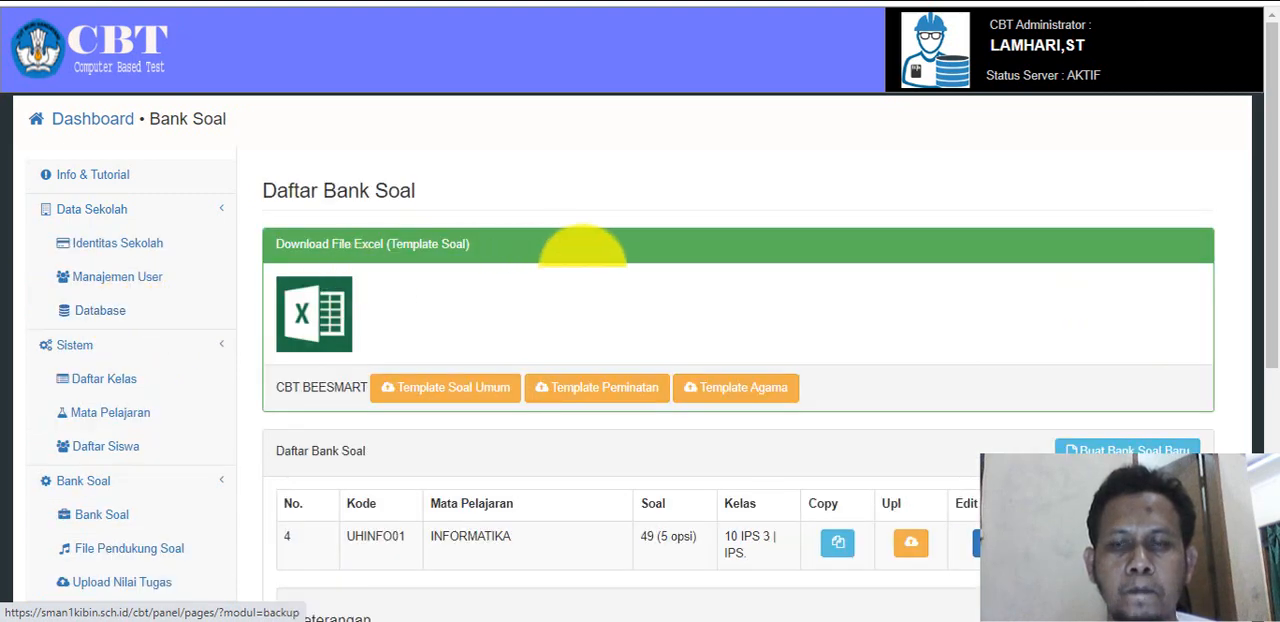
View the new question bank form's subject, major and class options without creating a bank, and look over the UHINFO01 question list.
left_click_drag(1277, 141, 1274, 225)
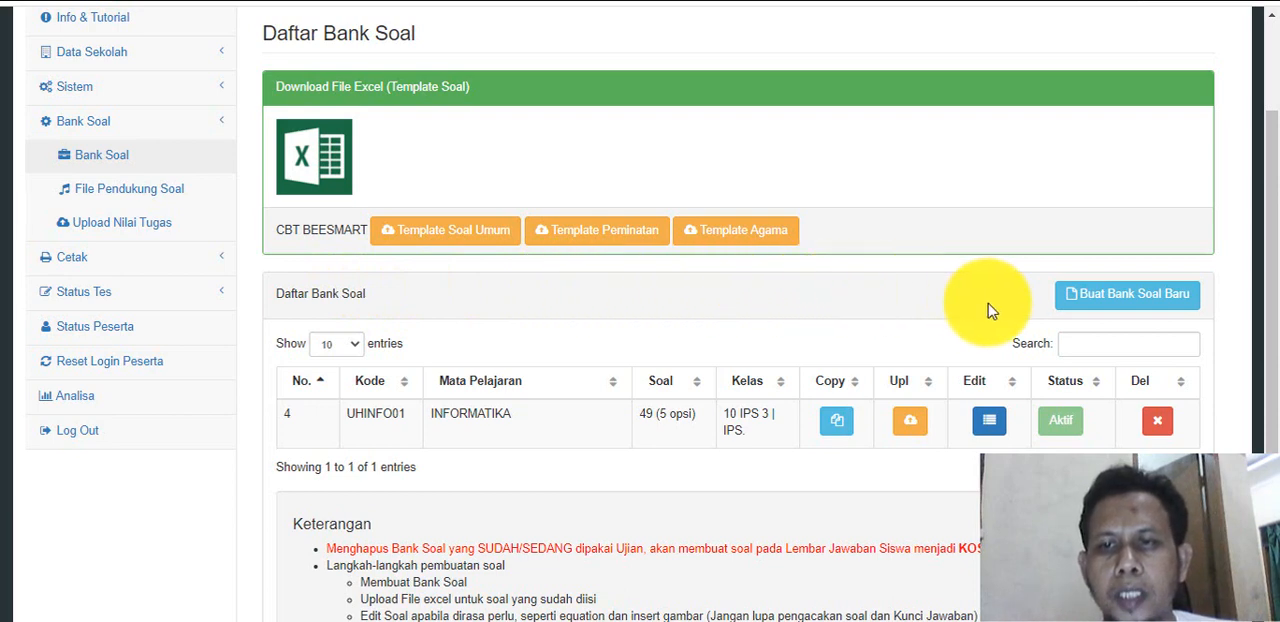
left_click(1100, 304)
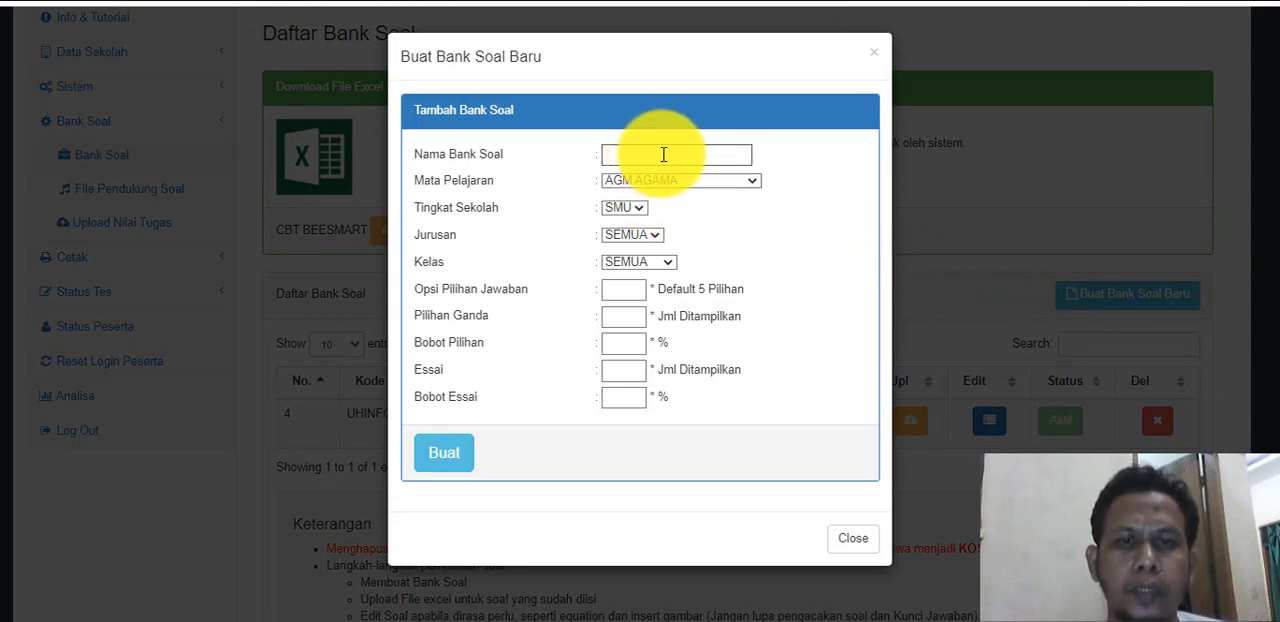
left_click(675, 182)
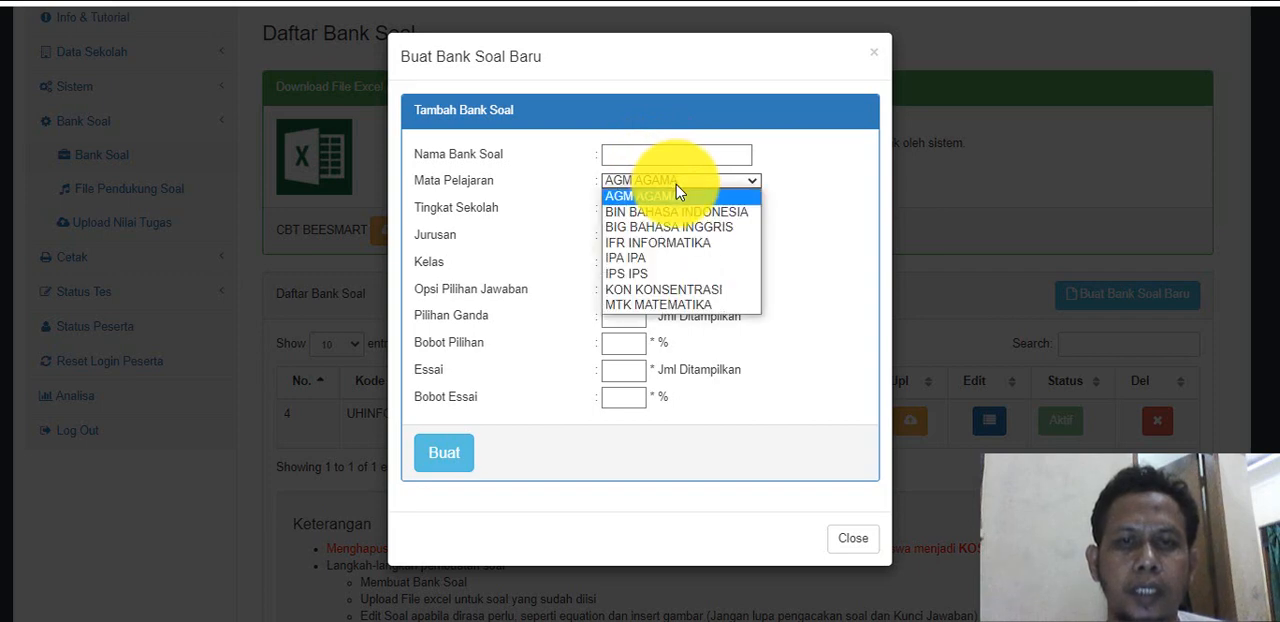
left_click(700, 243)
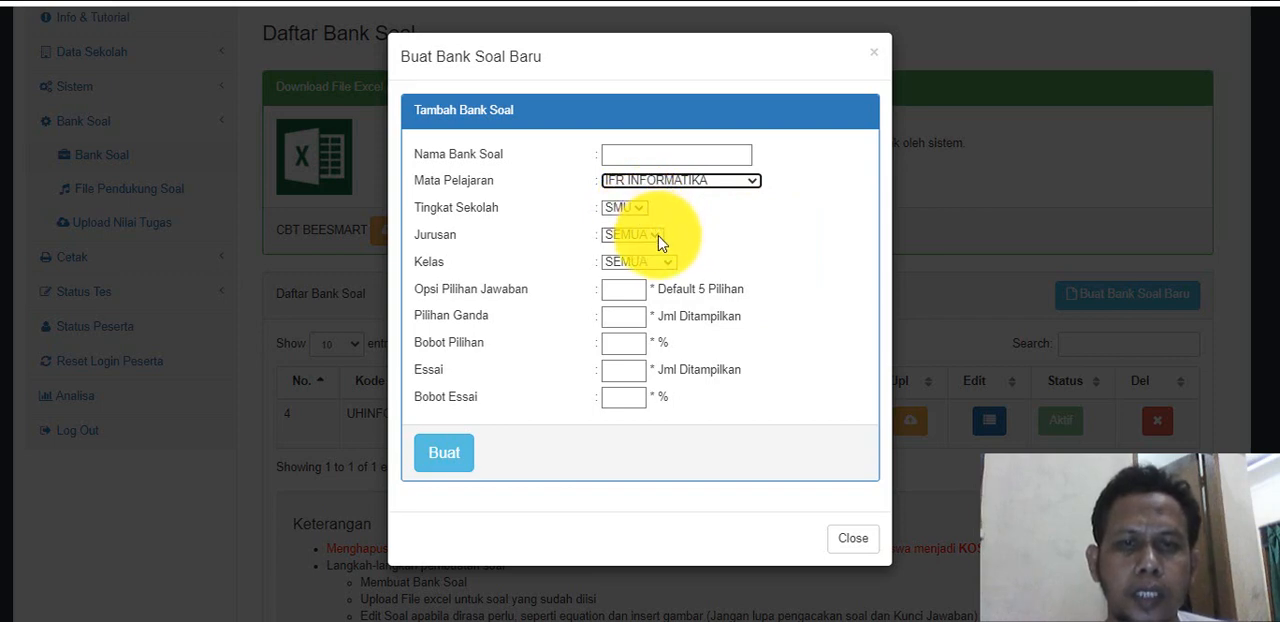
left_click(657, 236)
left_click(657, 236)
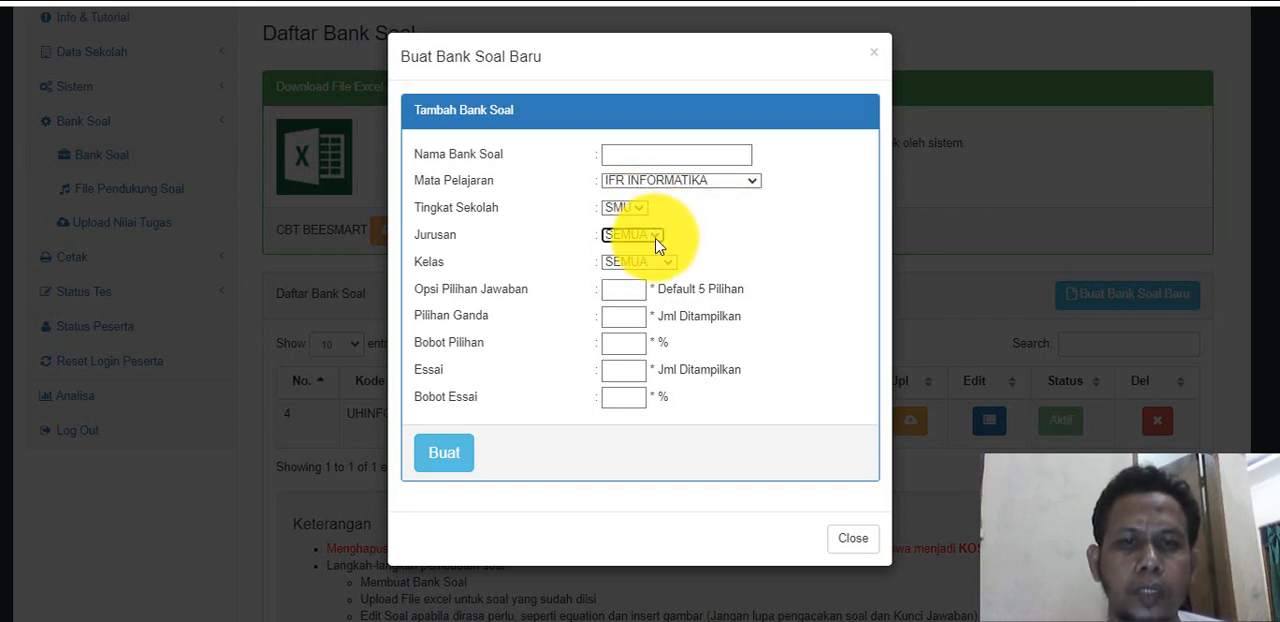
left_click(658, 258)
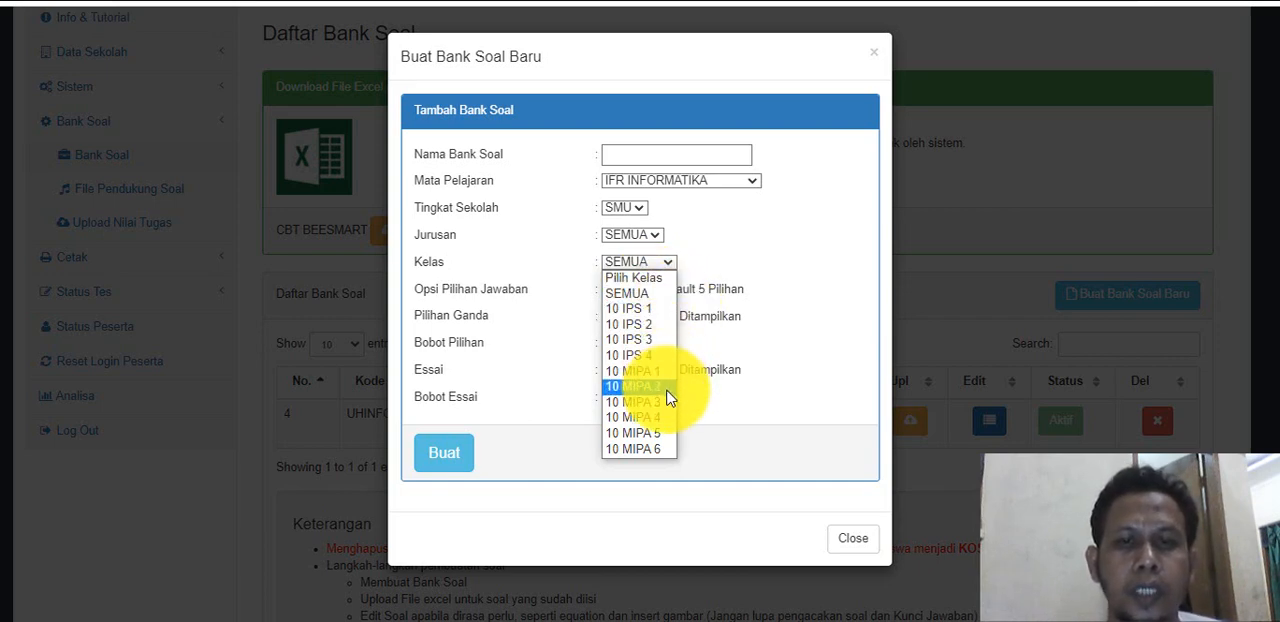
left_click(731, 361)
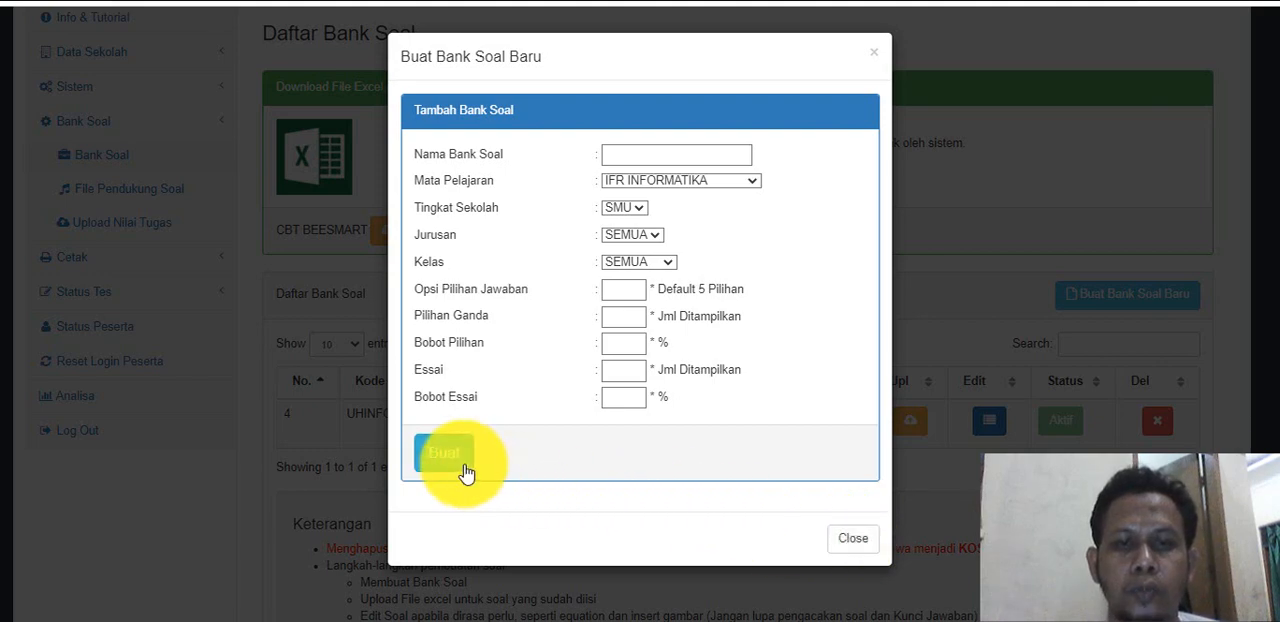
left_click(848, 545)
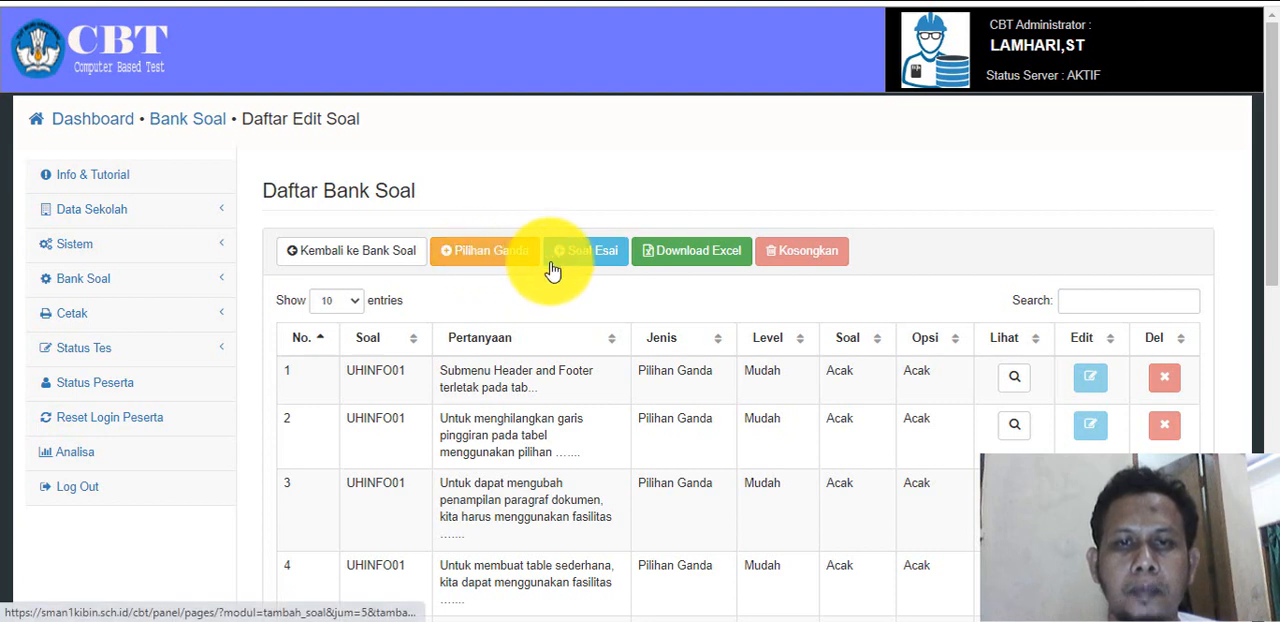
left_click(668, 271)
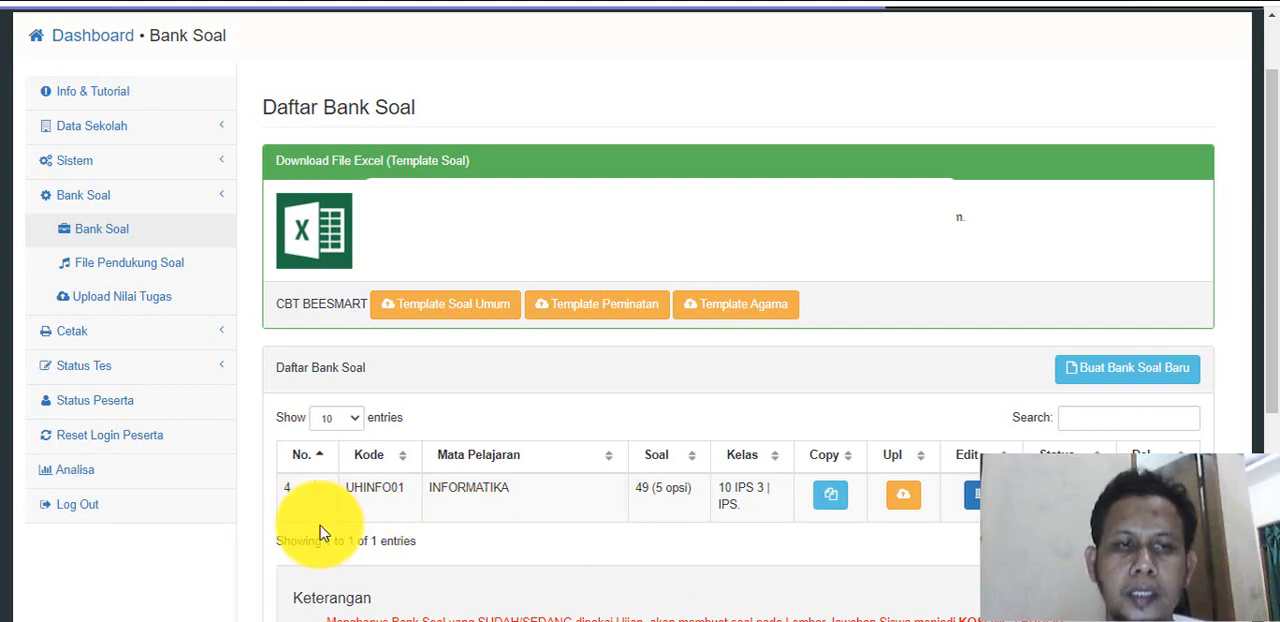
Open the schedule settings of the UHINFO01 test package in Setting Ujian and choose Ulangan Harian as the test type.
left_click(147, 372)
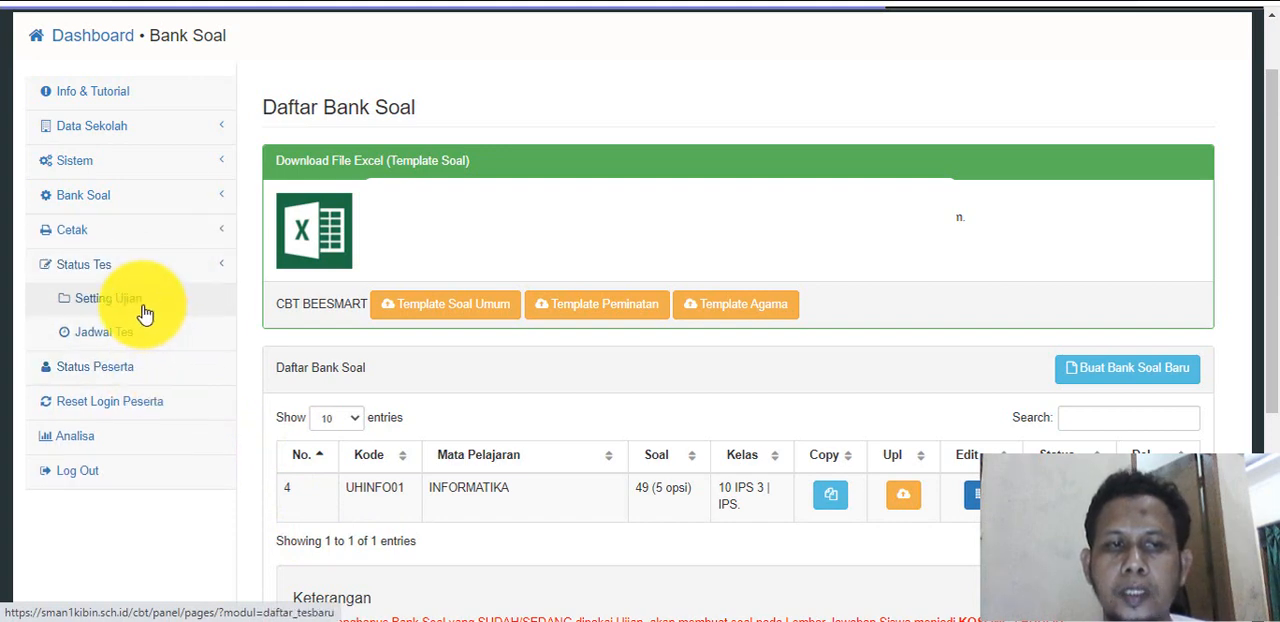
left_click(145, 314)
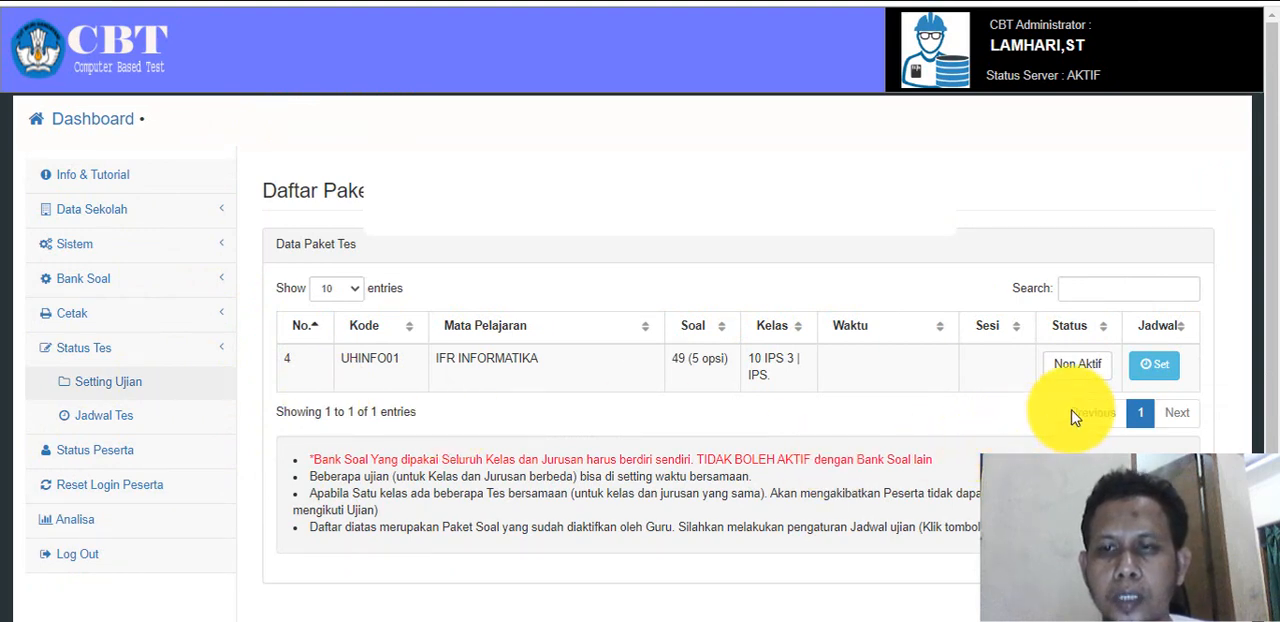
left_click(1152, 370)
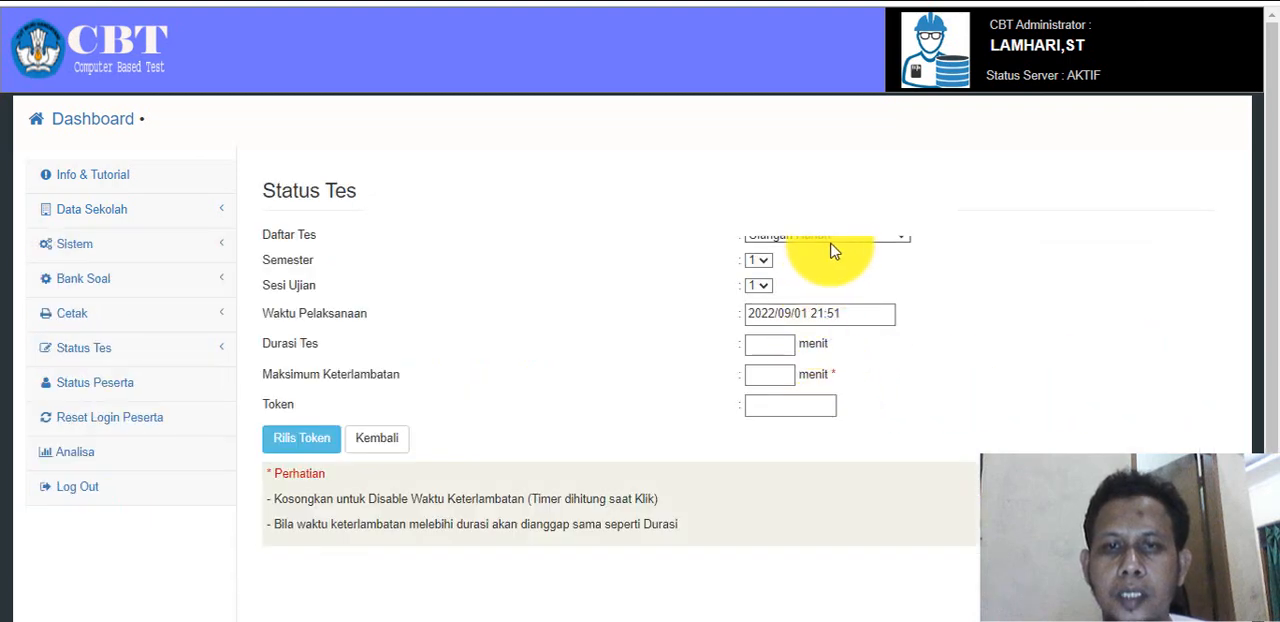
left_click(853, 243)
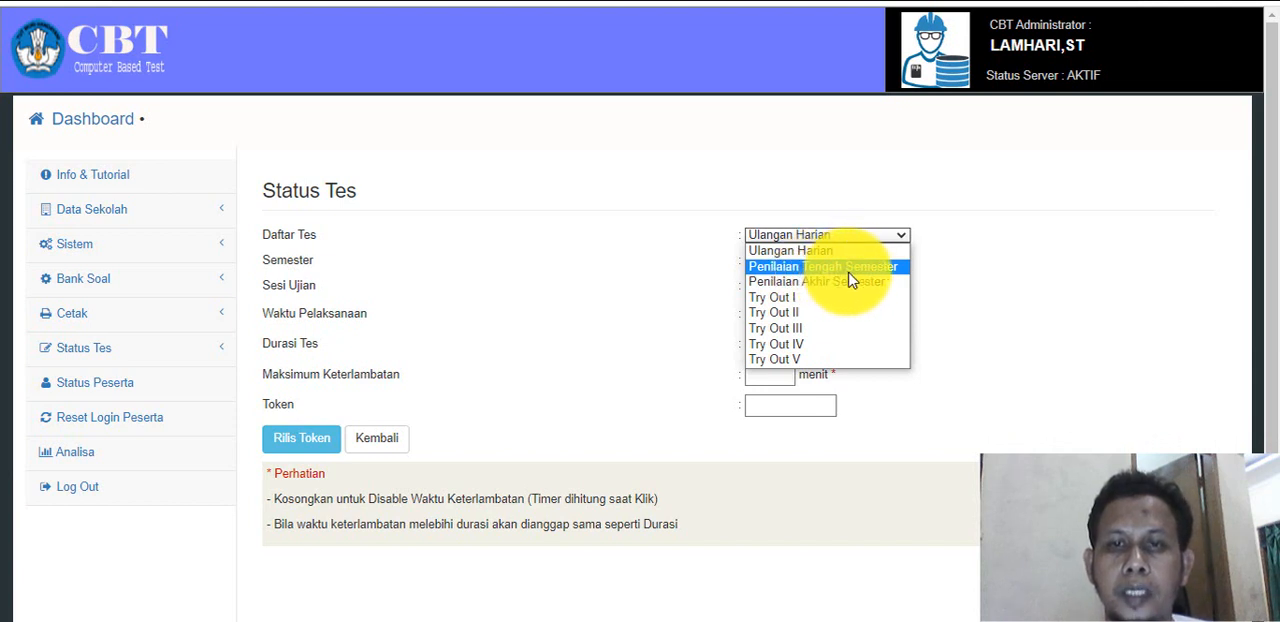
left_click(965, 292)
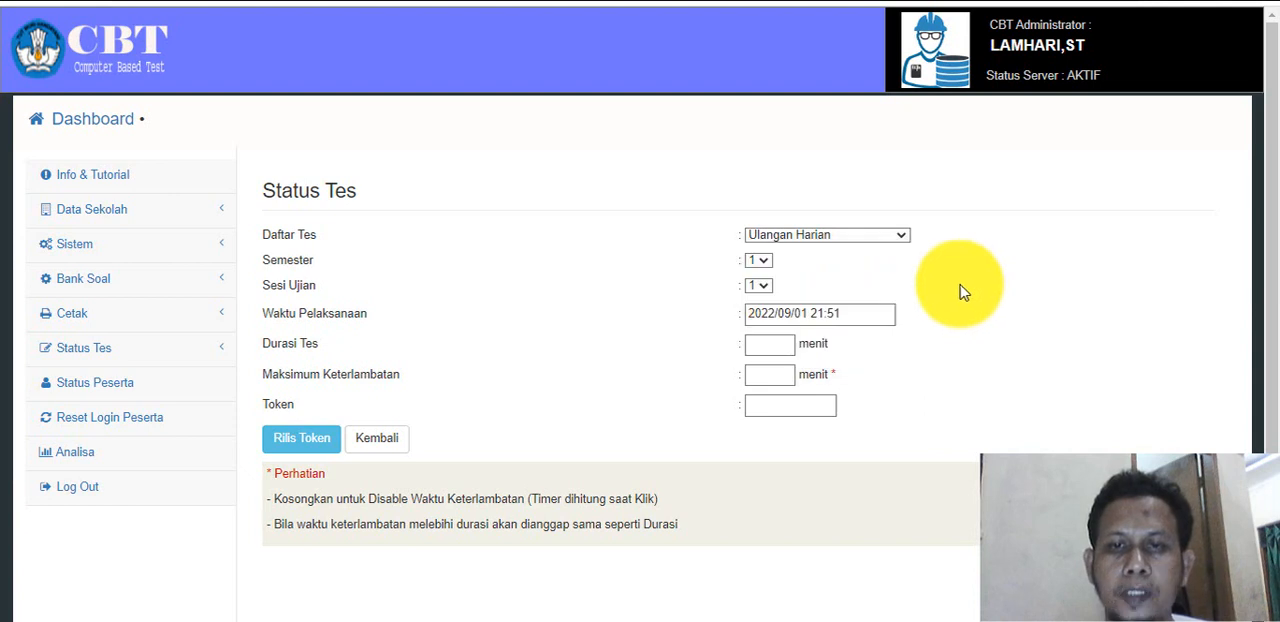
left_click(853, 244)
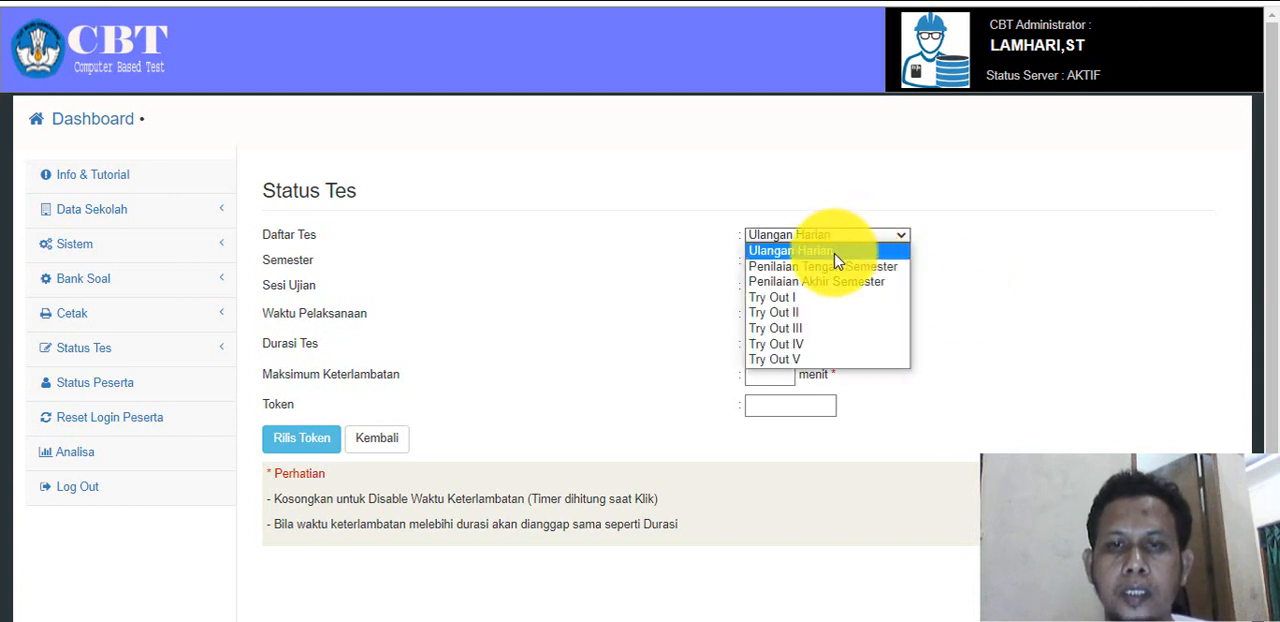
left_click(833, 256)
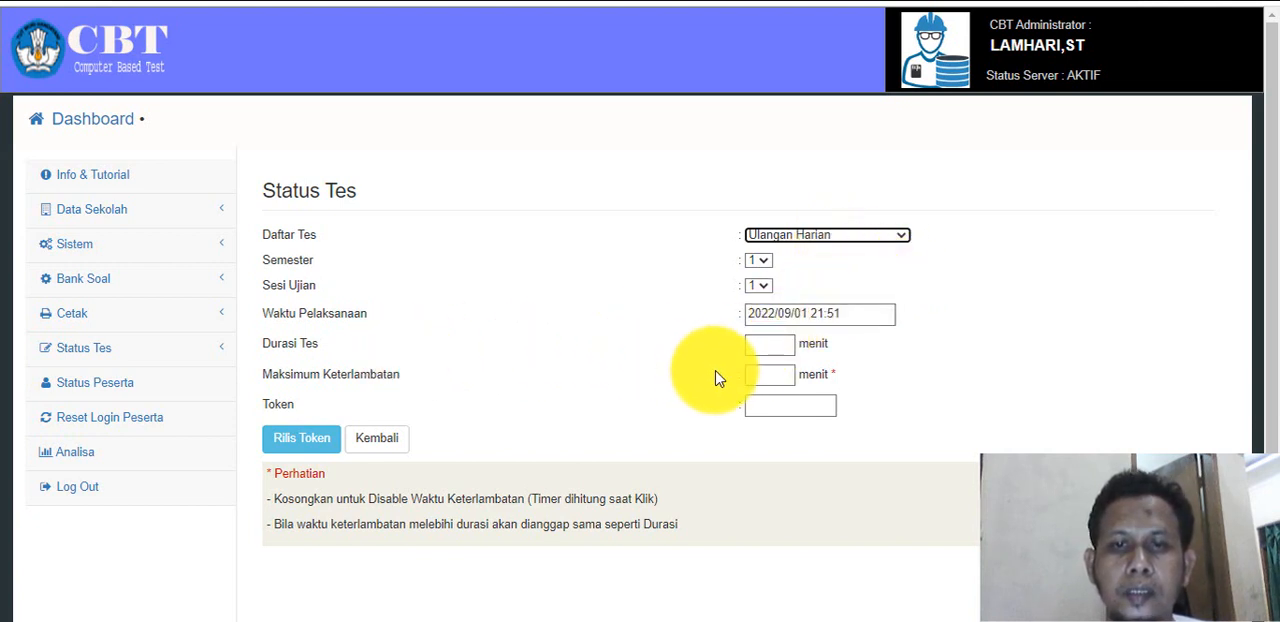
Set test duration and maximum lateness to 180 minutes each, fill in the token, set the start to 2022/09/01 21:50, and release the token.
left_click(786, 346)
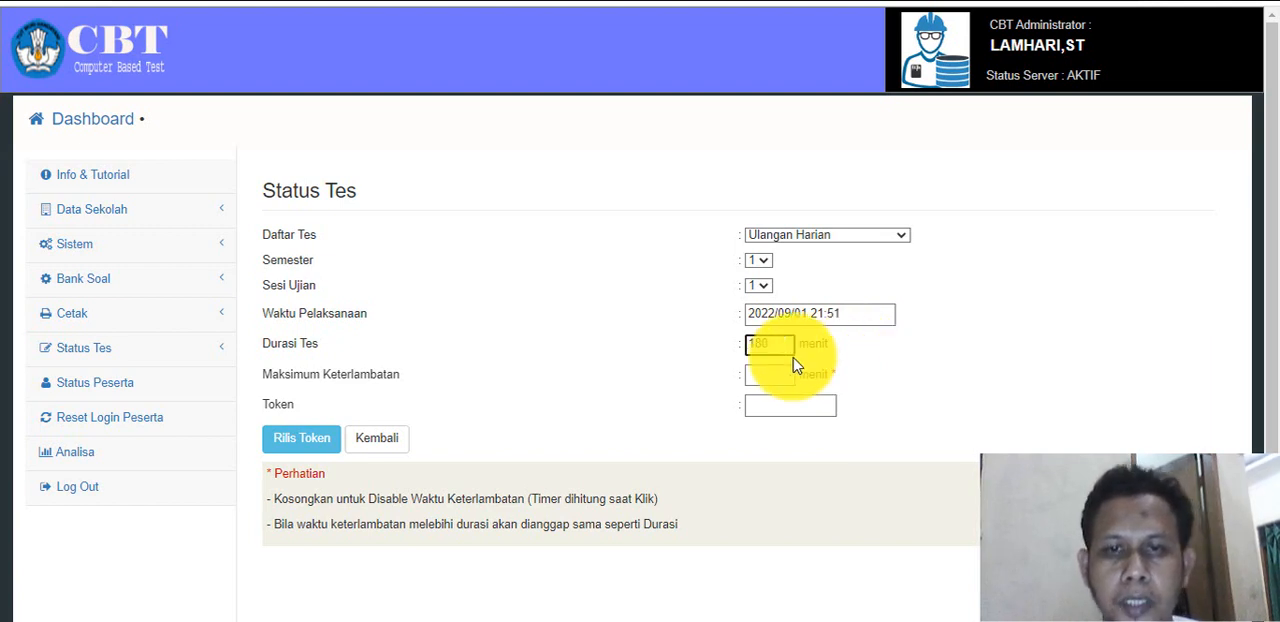
left_click(763, 376)
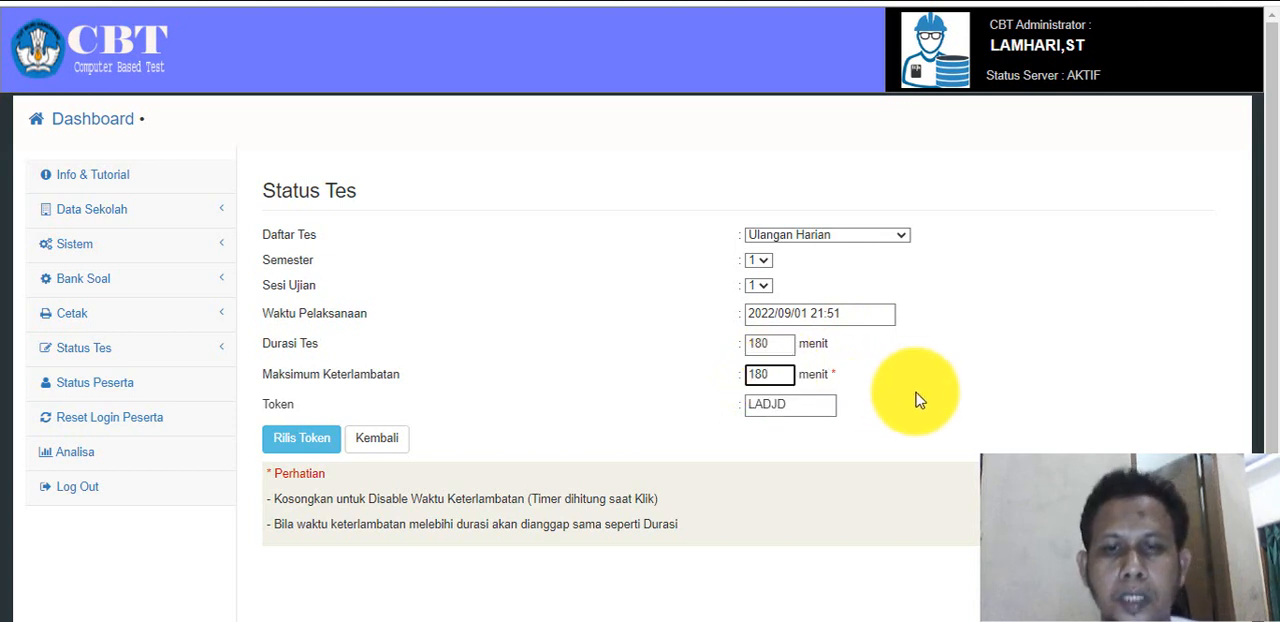
left_click(819, 405)
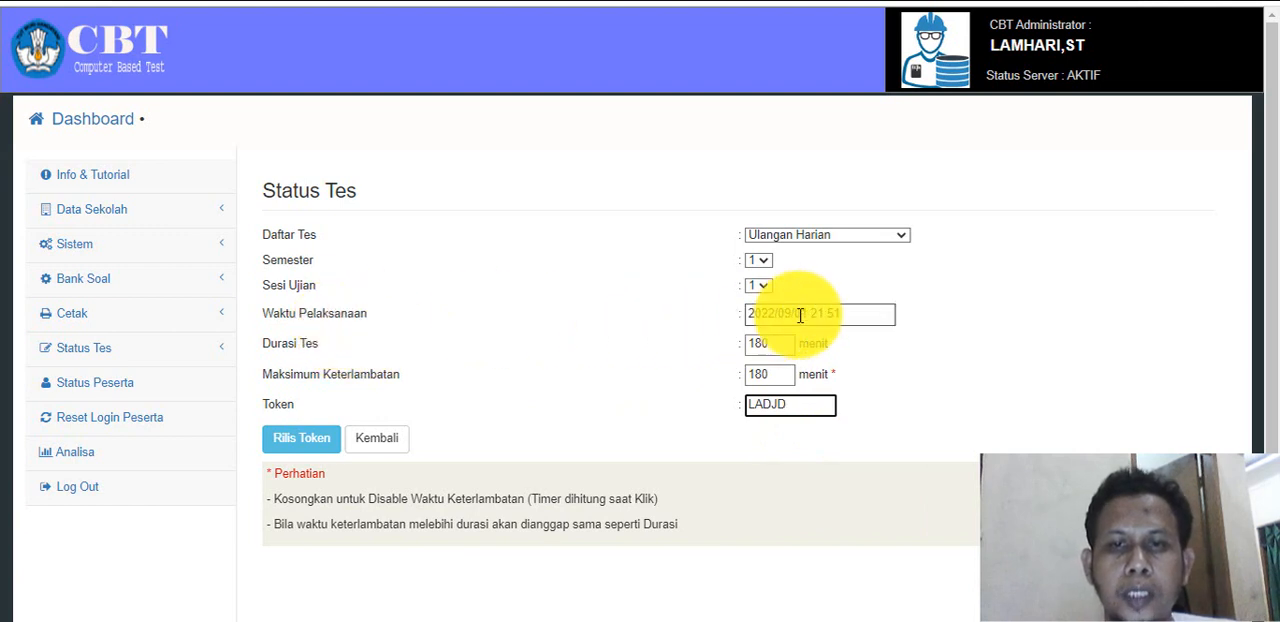
left_click(858, 312)
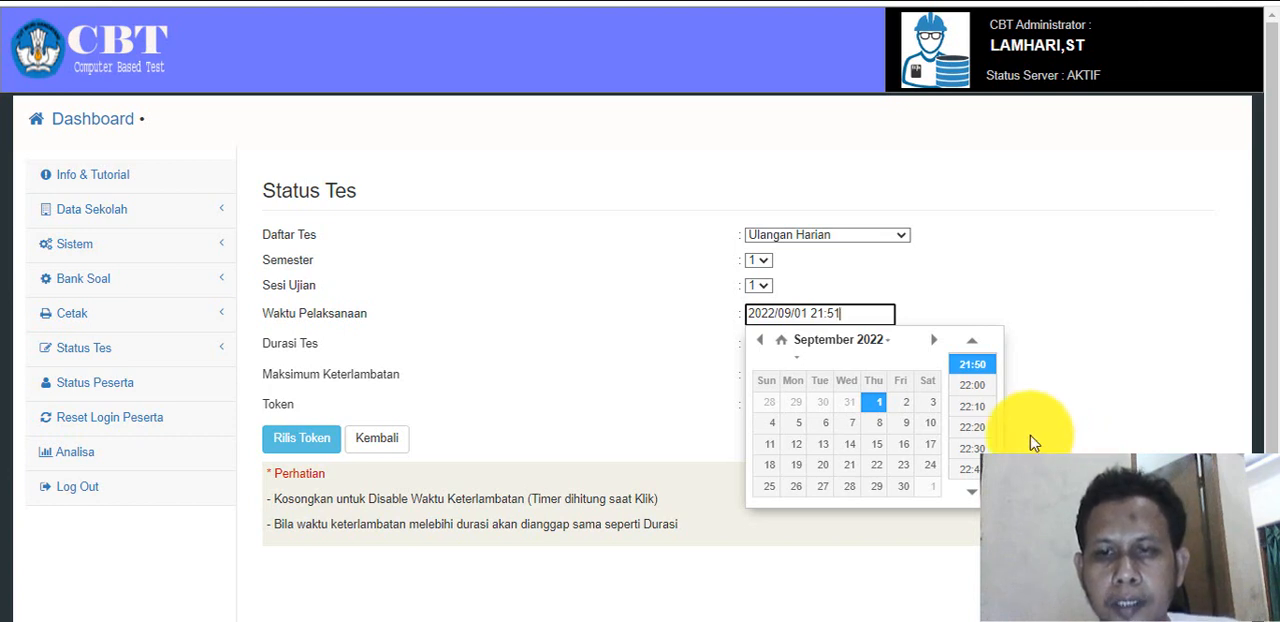
left_click(987, 367)
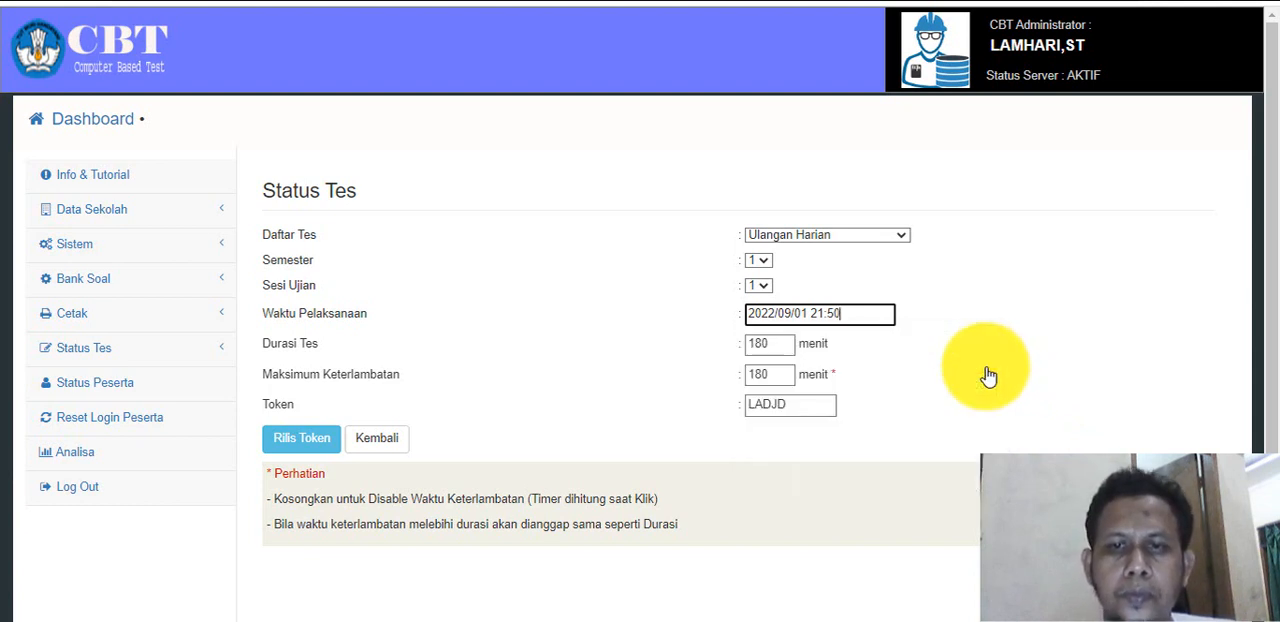
left_click(304, 446)
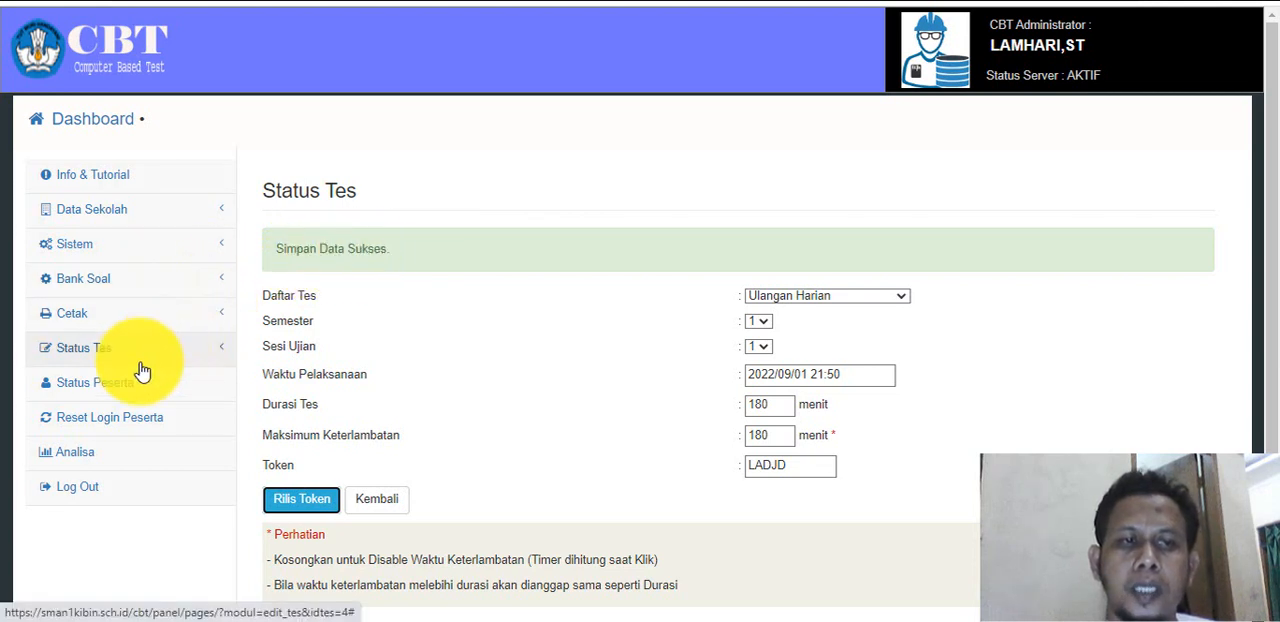
Display the printable exam cards (Kartu Ujian) for major IPS, class 10 IPS 3.
left_click(138, 326)
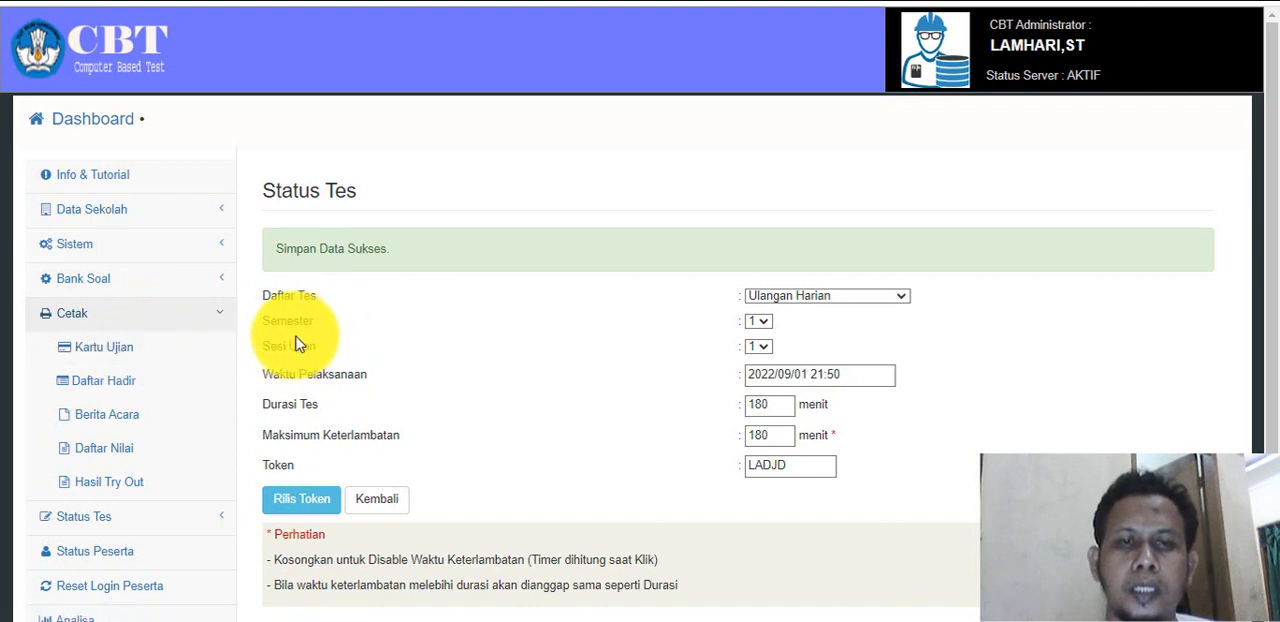
left_click(130, 346)
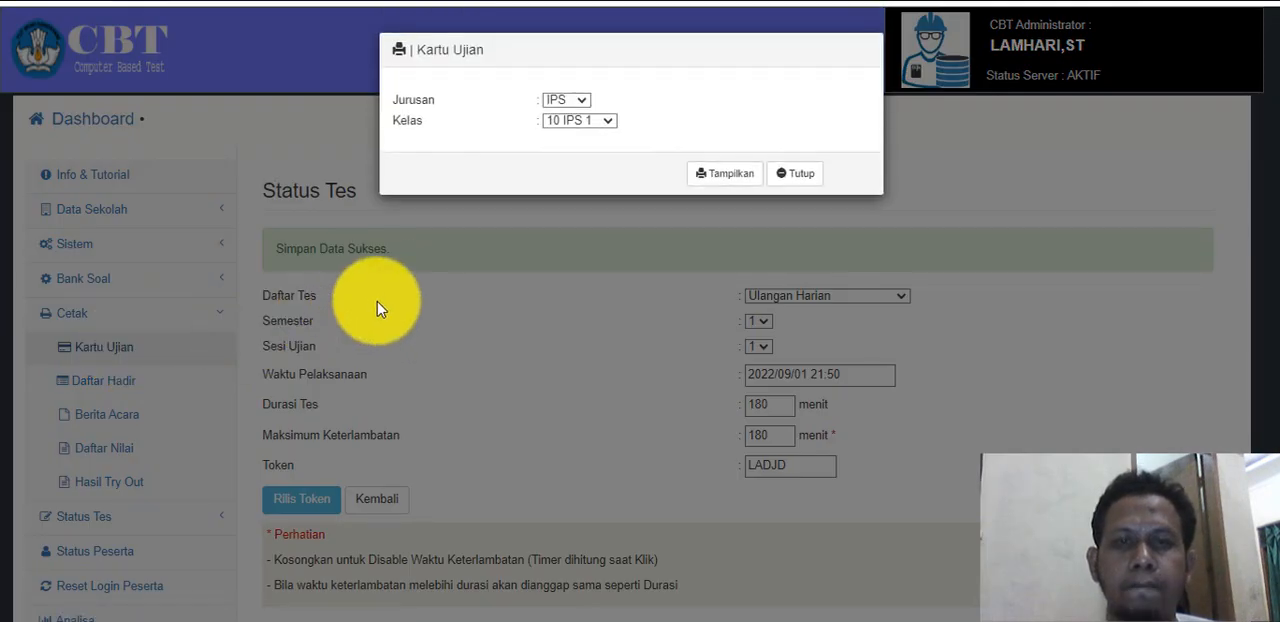
left_click(607, 124)
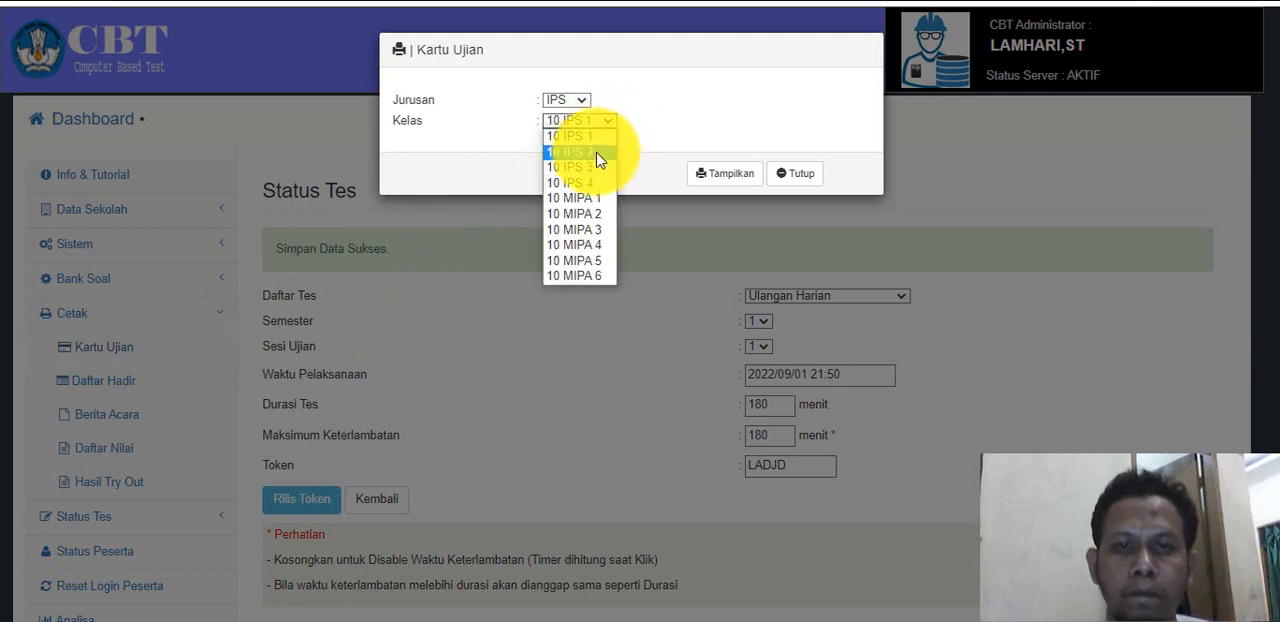
left_click(591, 169)
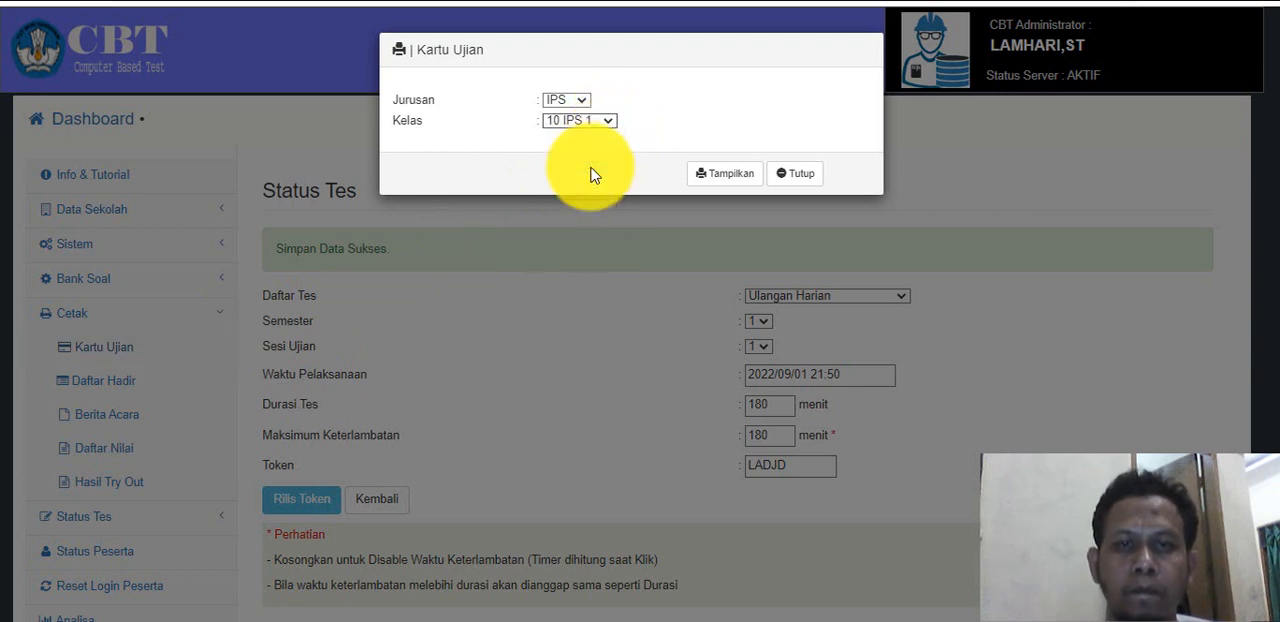
left_click(744, 178)
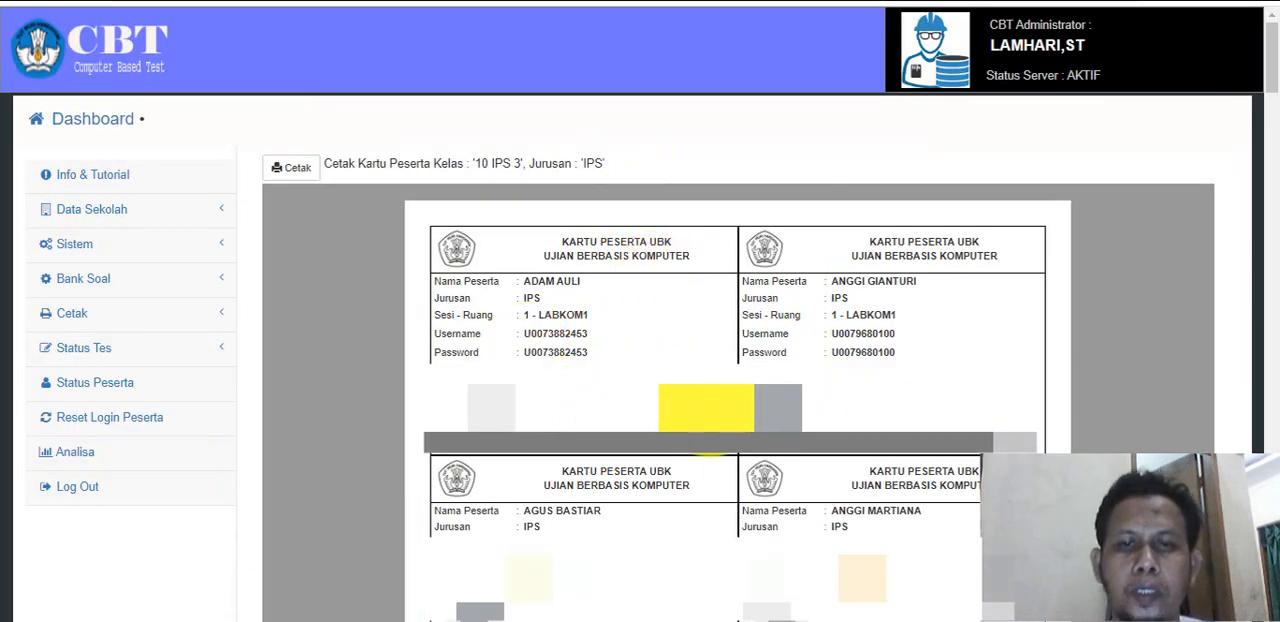
Copy the username from the first exam card and fill in the username and password on the student login page.
double_click(558, 334)
key("ctrl+c")
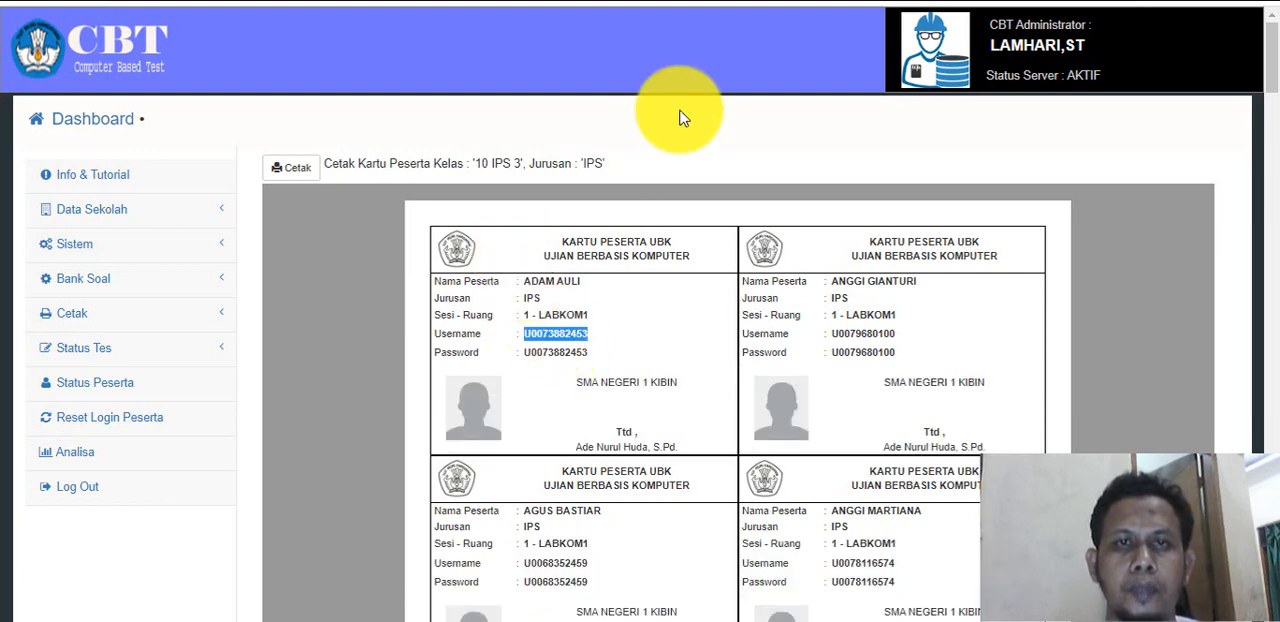
left_click(690, 1)
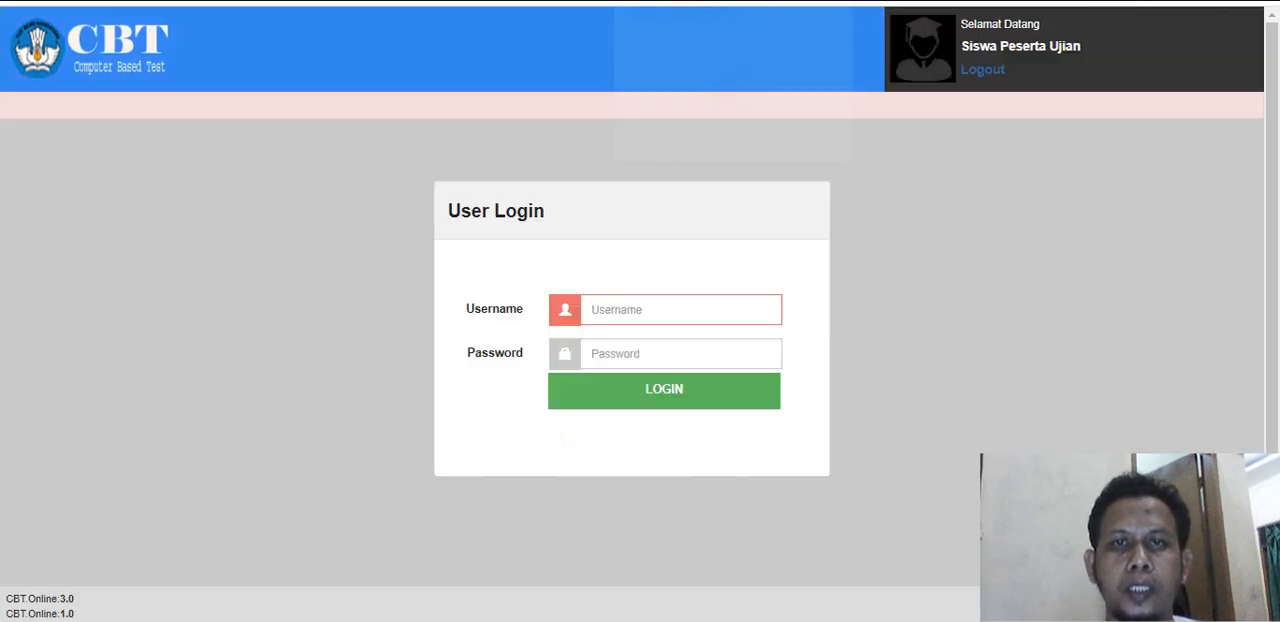
left_click(633, 308)
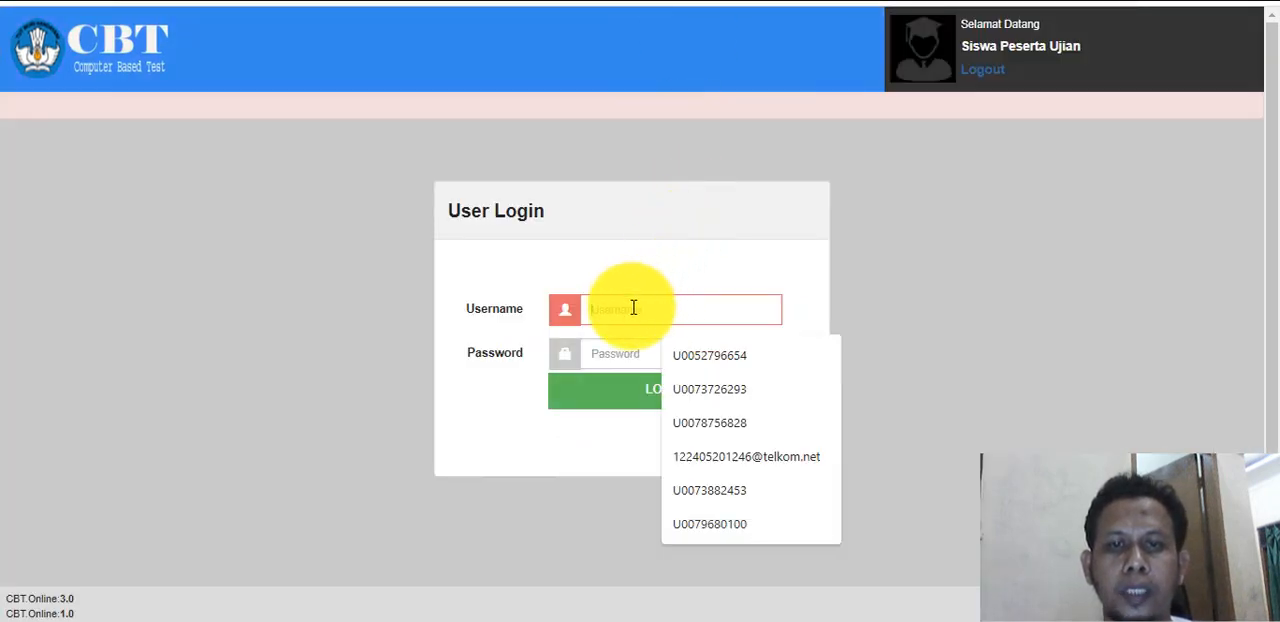
key("ctrl+v")
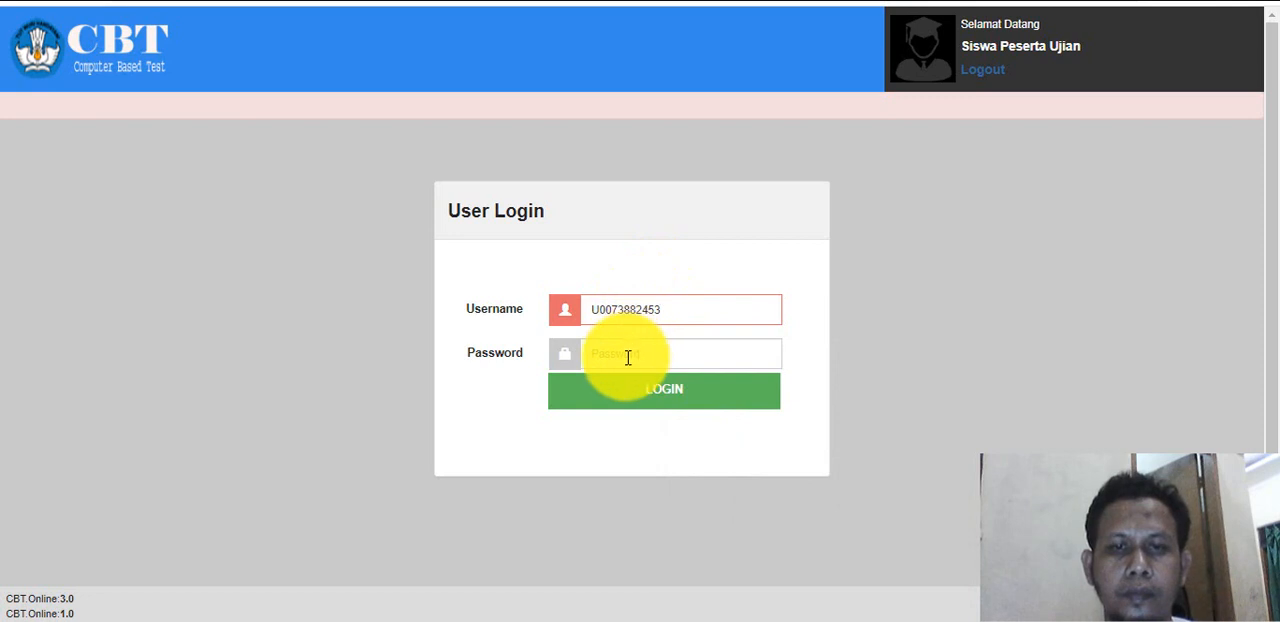
left_click(628, 359)
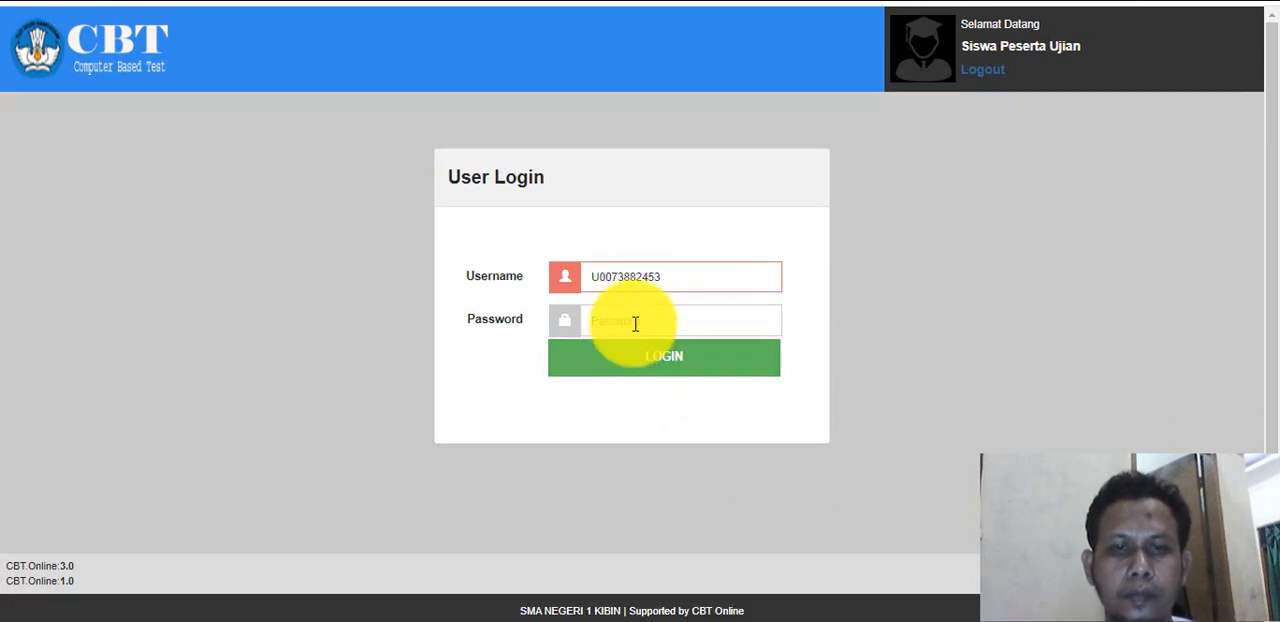
key("ctrl+v")
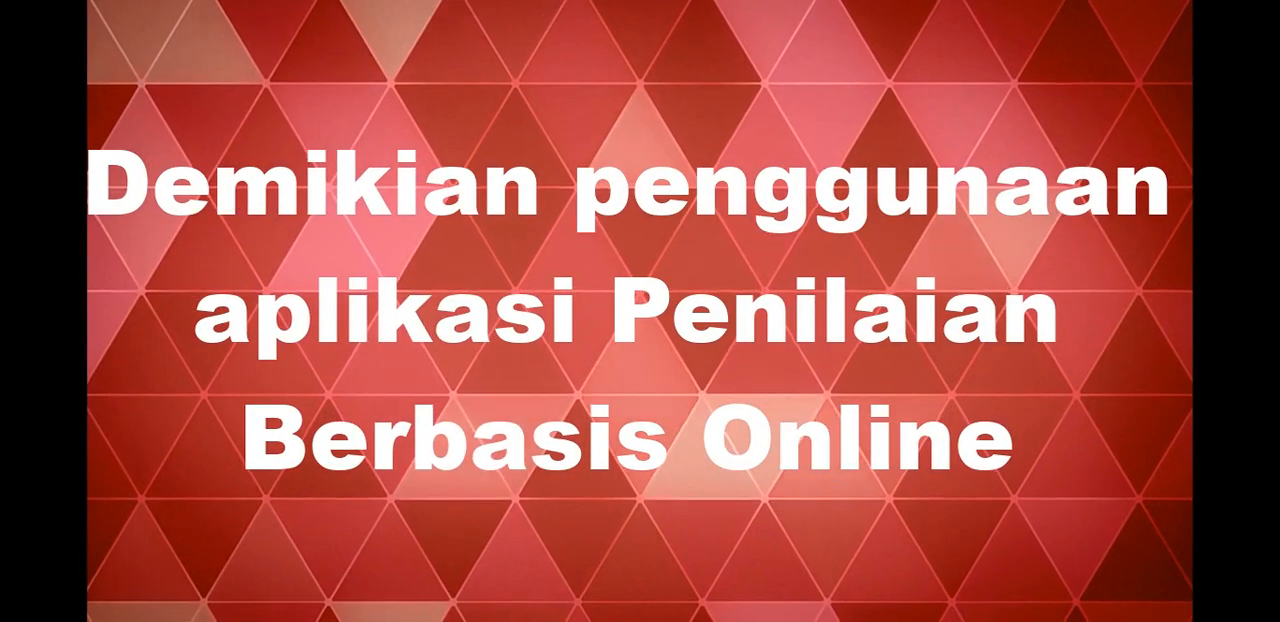